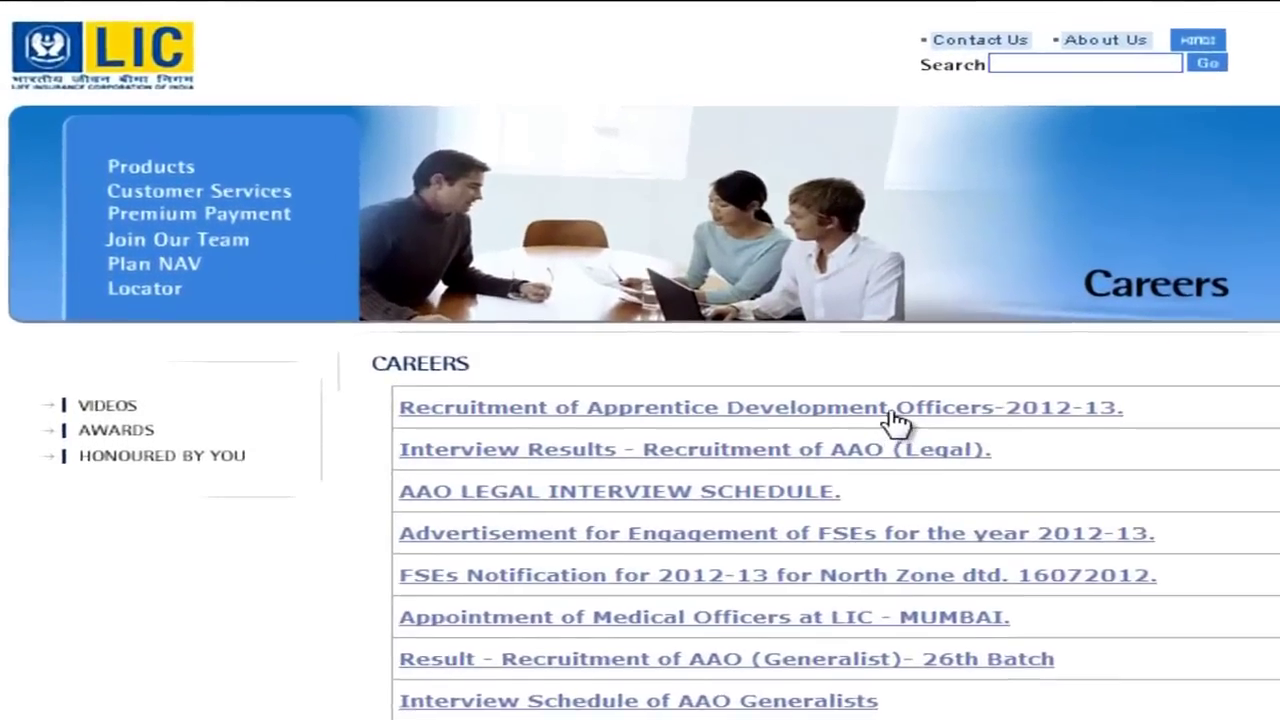
Open the online application form for the Recruitment of Apprentice Development Officers 2012-13
left_click(820, 319)
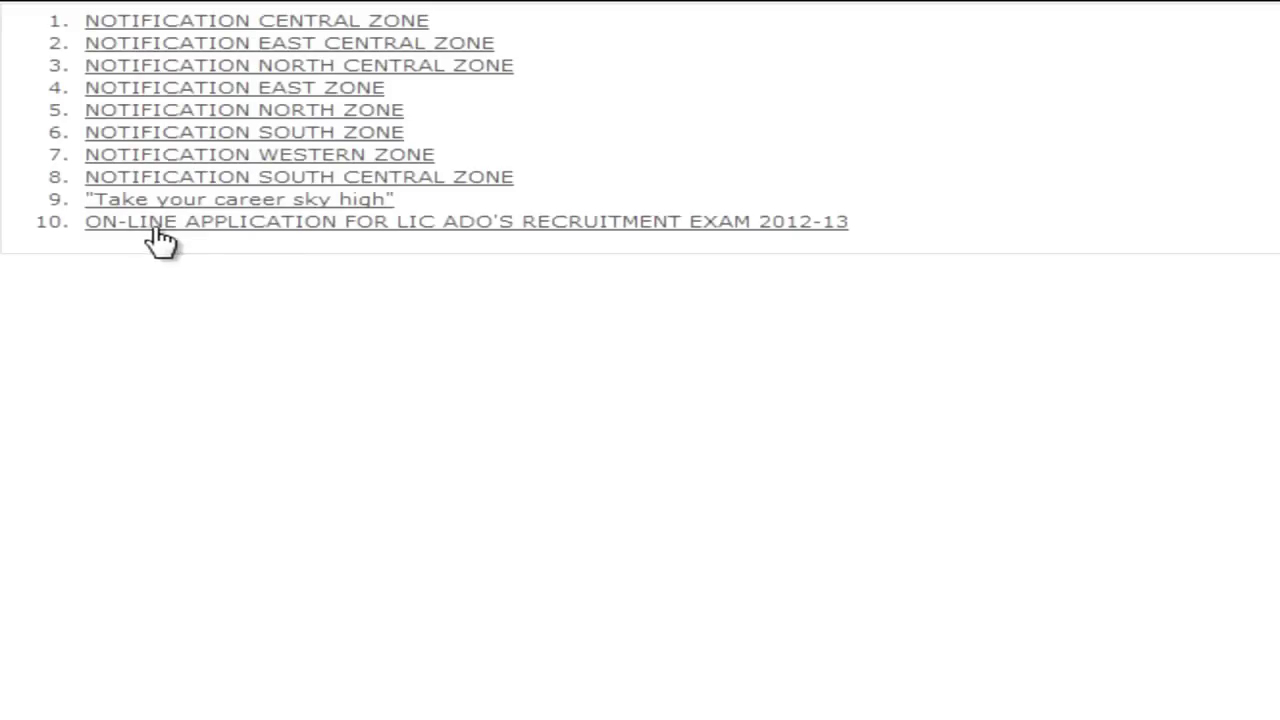
left_click(497, 224)
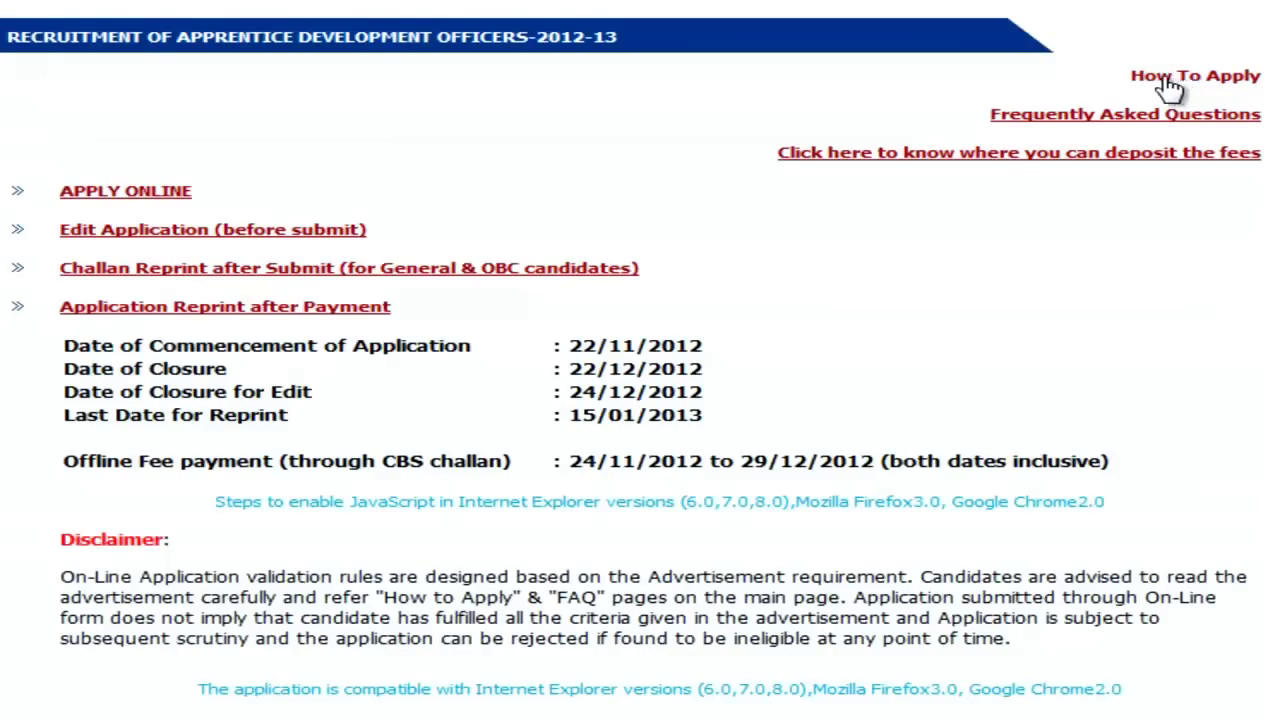
left_click(137, 200)
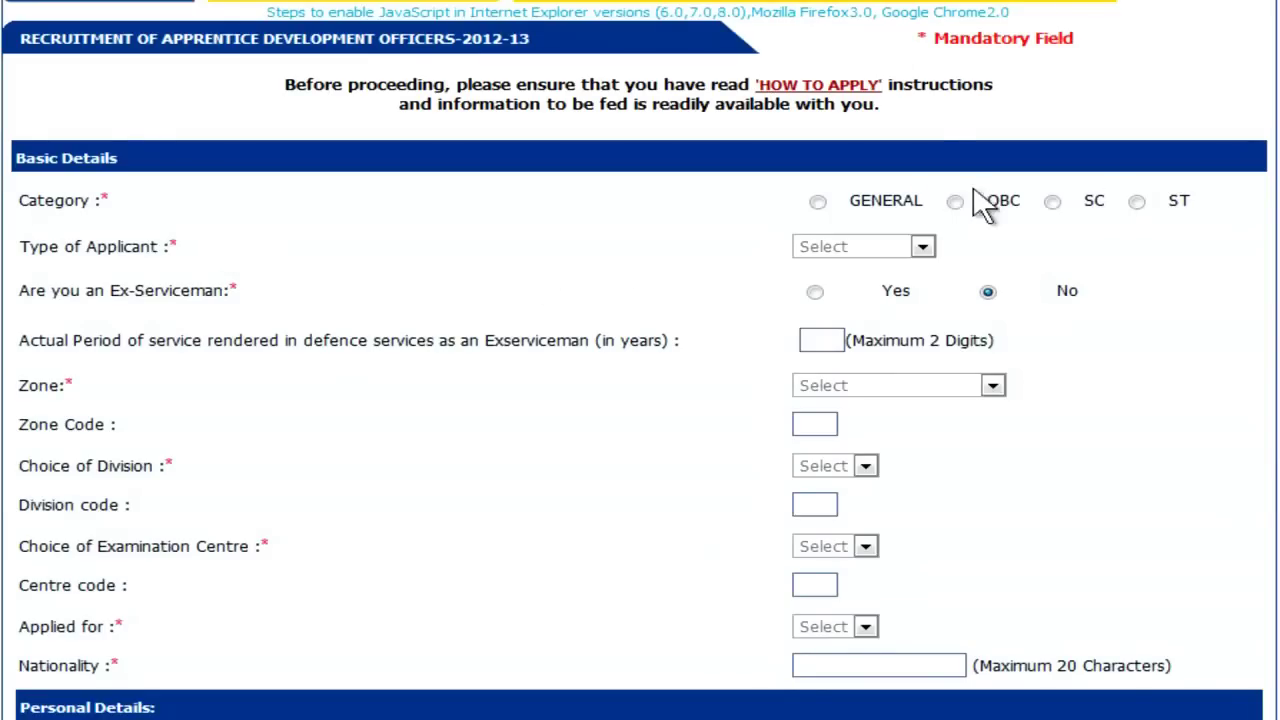
Set the category to ST and the type of applicant to Others in the basic details
left_click(818, 203)
left_click(956, 203)
left_click(1052, 203)
left_click(1137, 203)
left_click(918, 247)
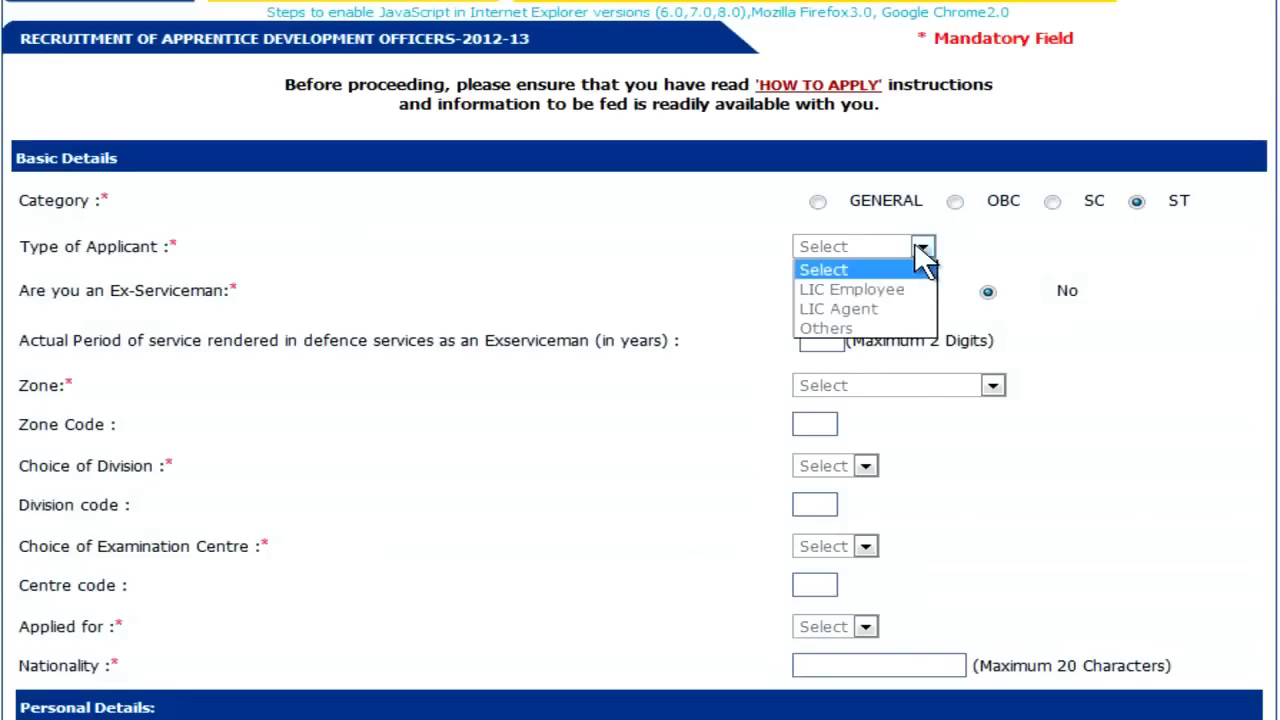
left_click(897, 329)
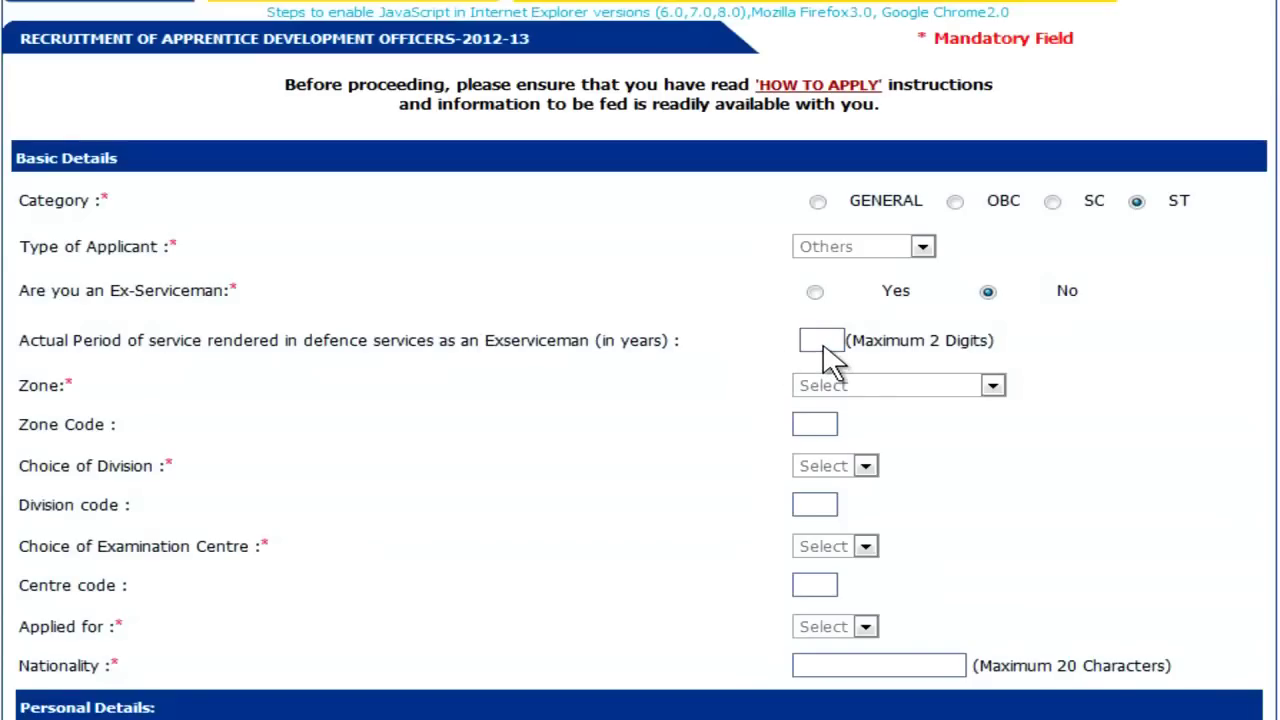
Set the zone to Southern Zone in the basic details
left_click(993, 386)
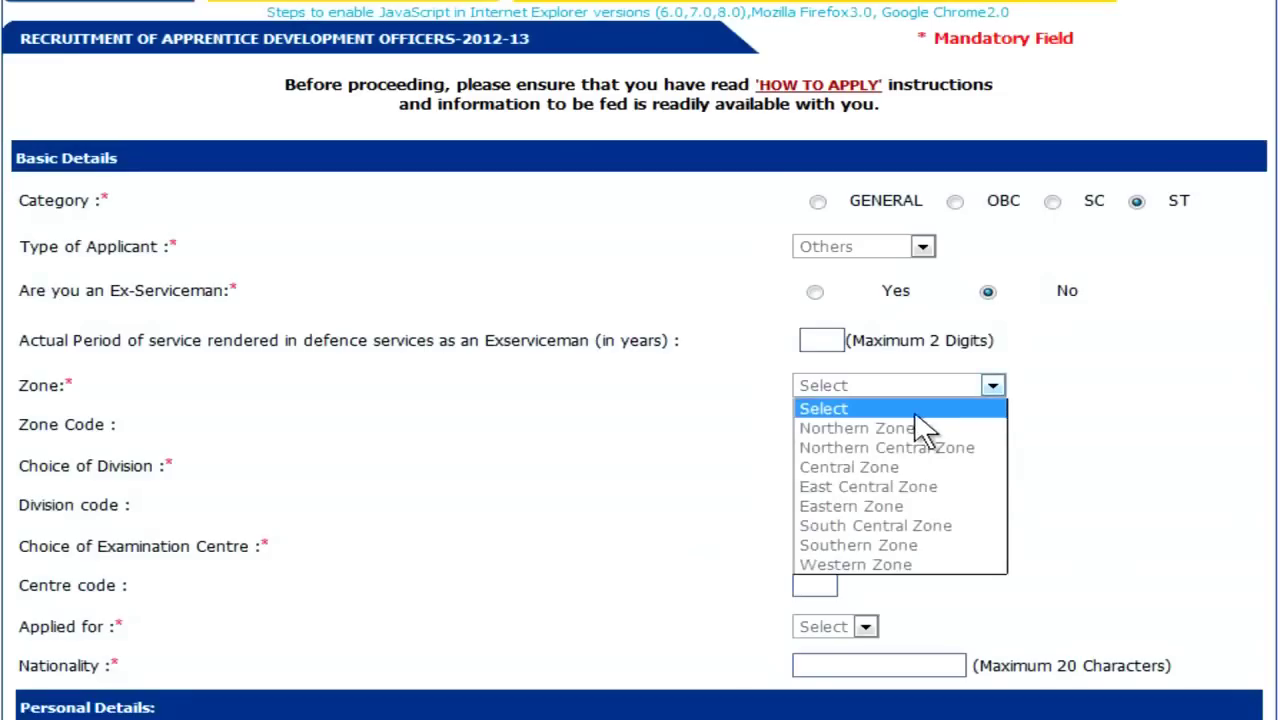
left_click(918, 427)
left_click(991, 386)
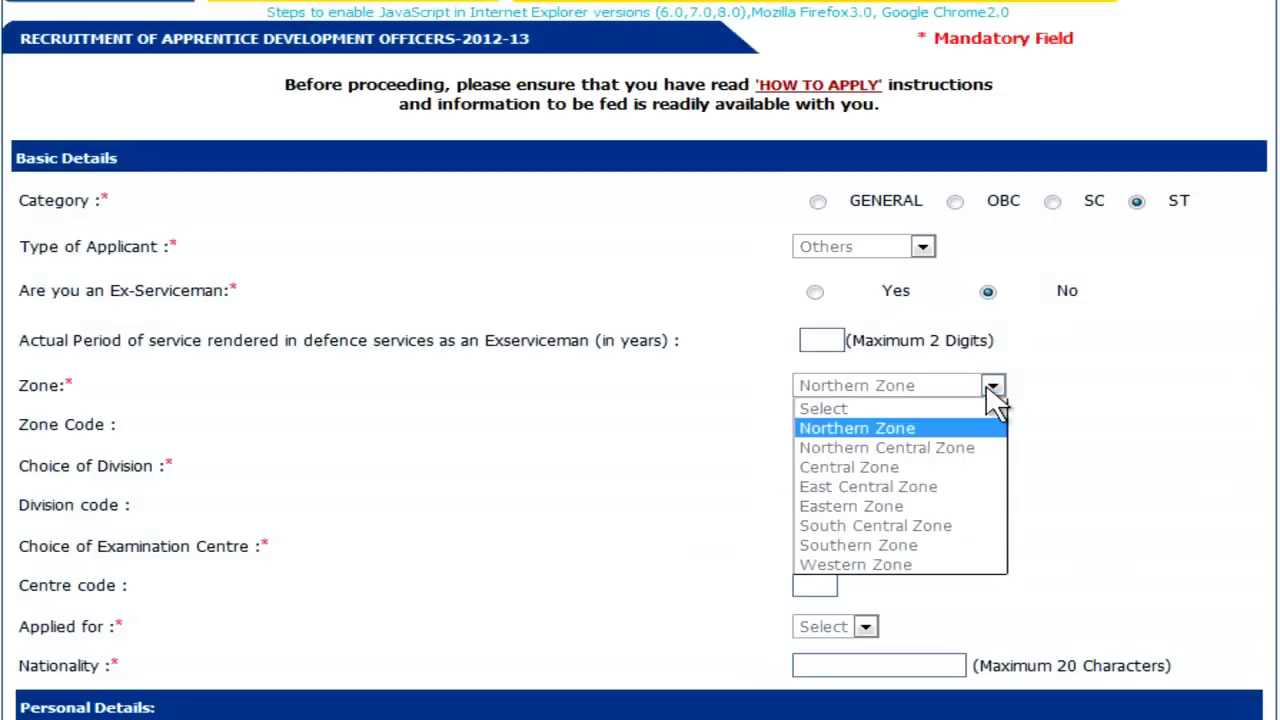
left_click(935, 468)
left_click(993, 386)
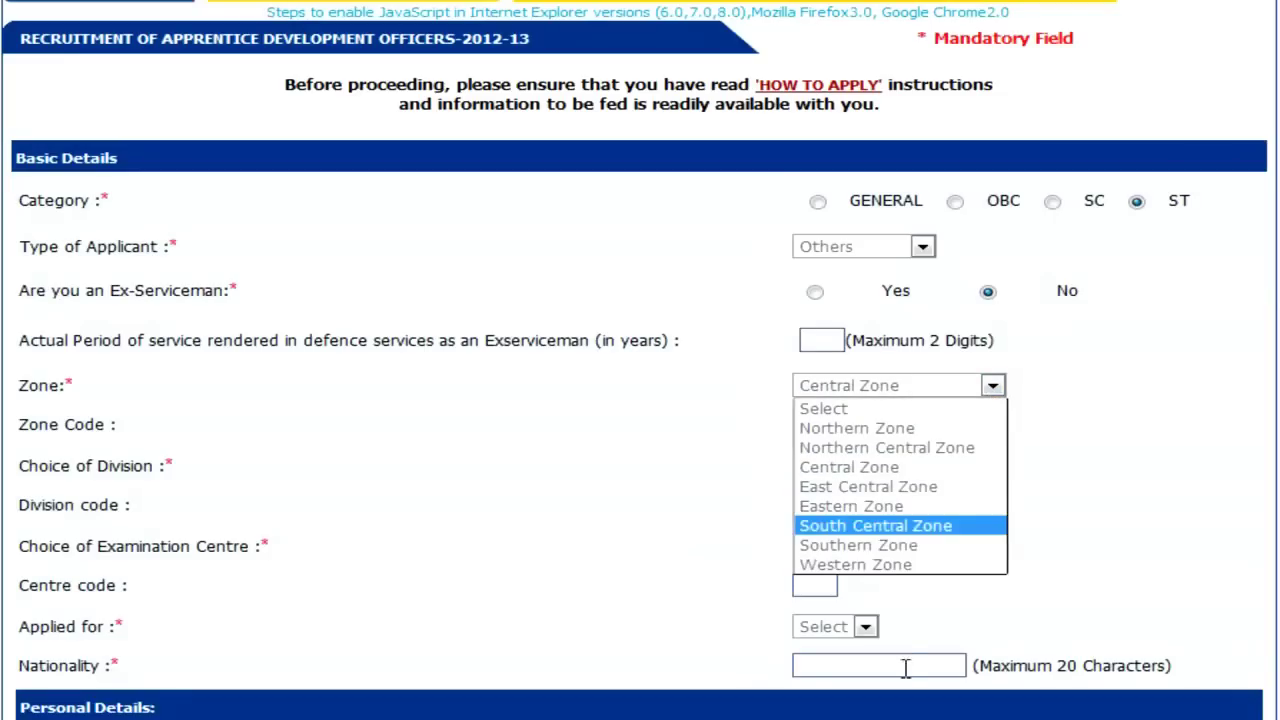
left_click(904, 545)
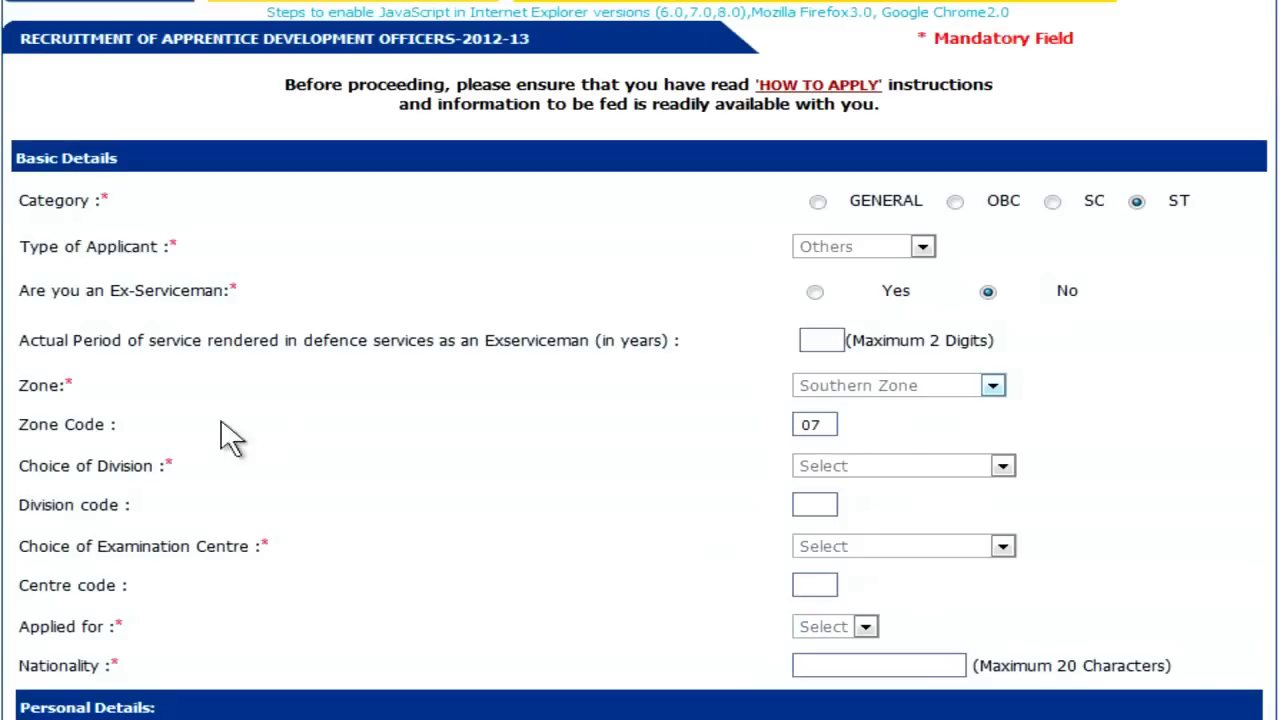
Examine the choice of division options and the remaining basic details down to the personal details section
left_click(1003, 467)
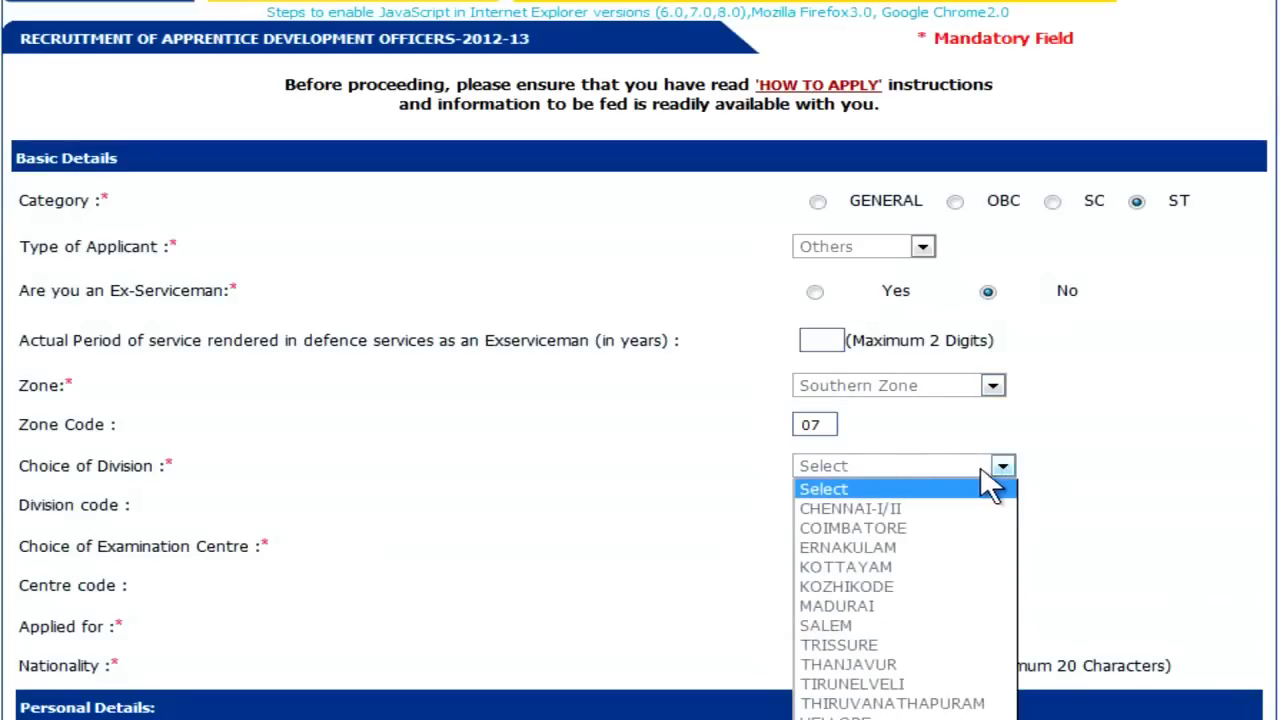
left_click(1003, 488)
scroll(486, 508, "down", 4)
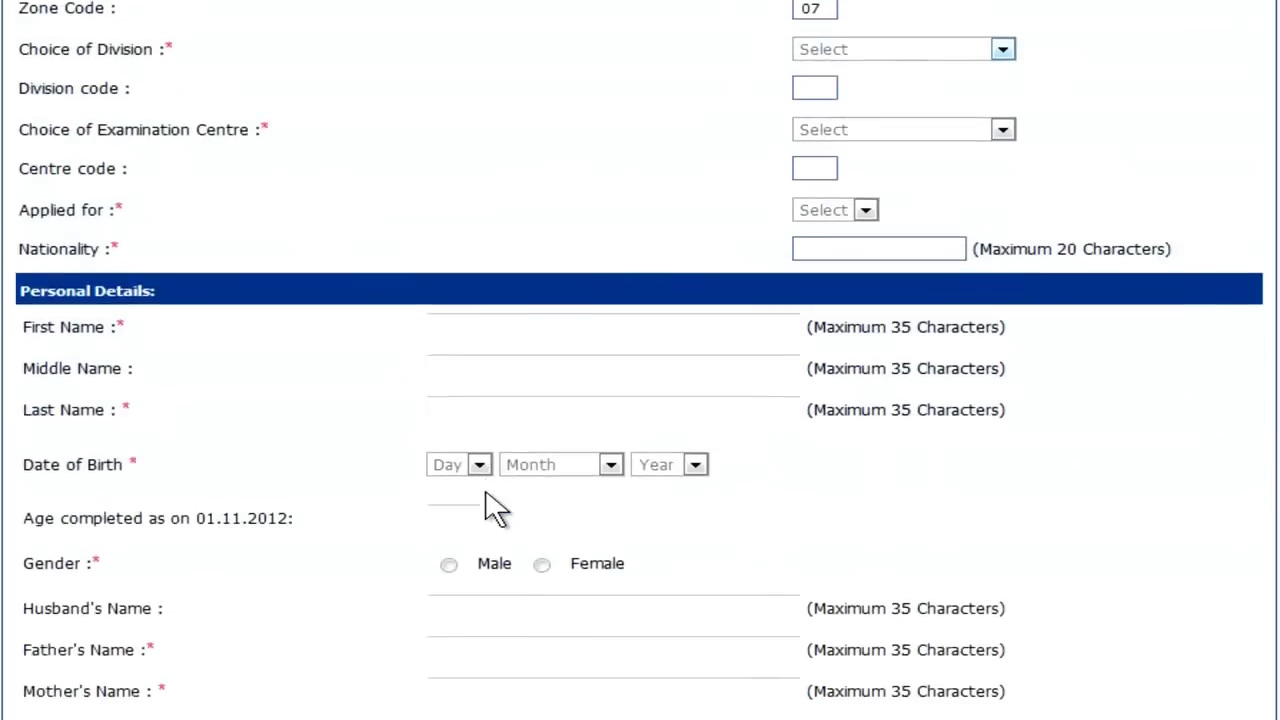
scroll(363, 410, "up", 3)
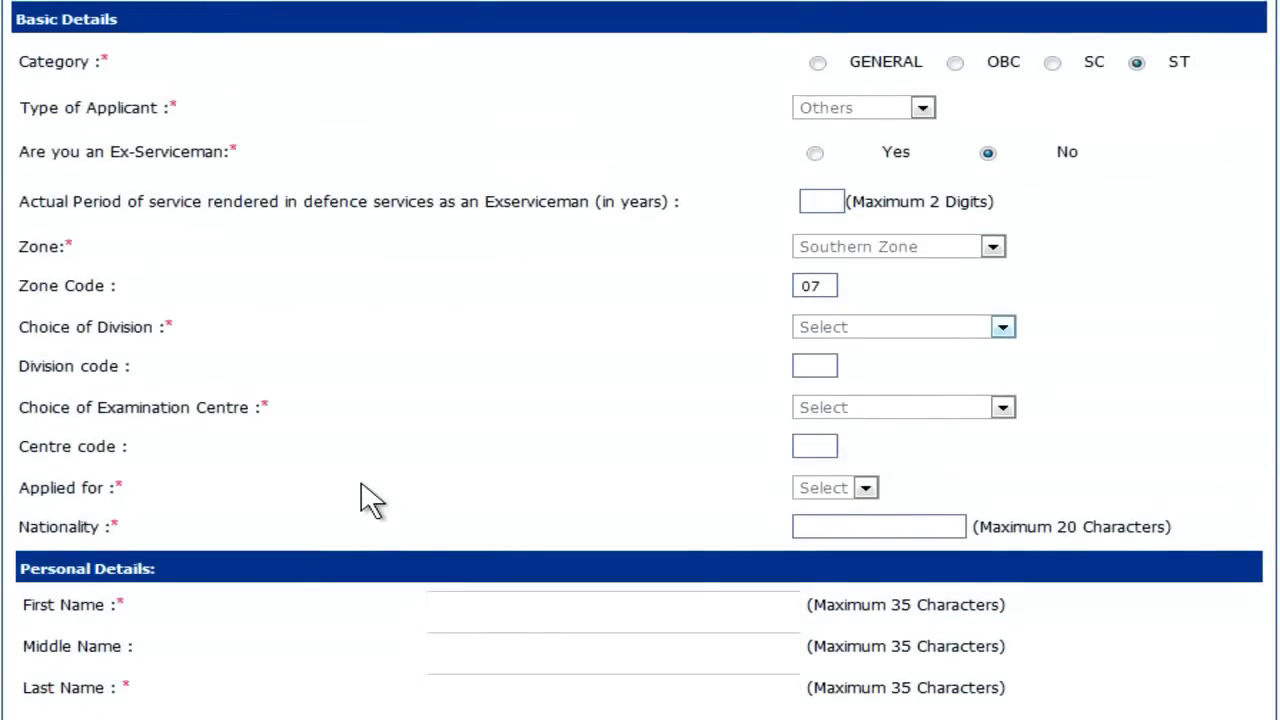
scroll(370, 500, "down", 3)
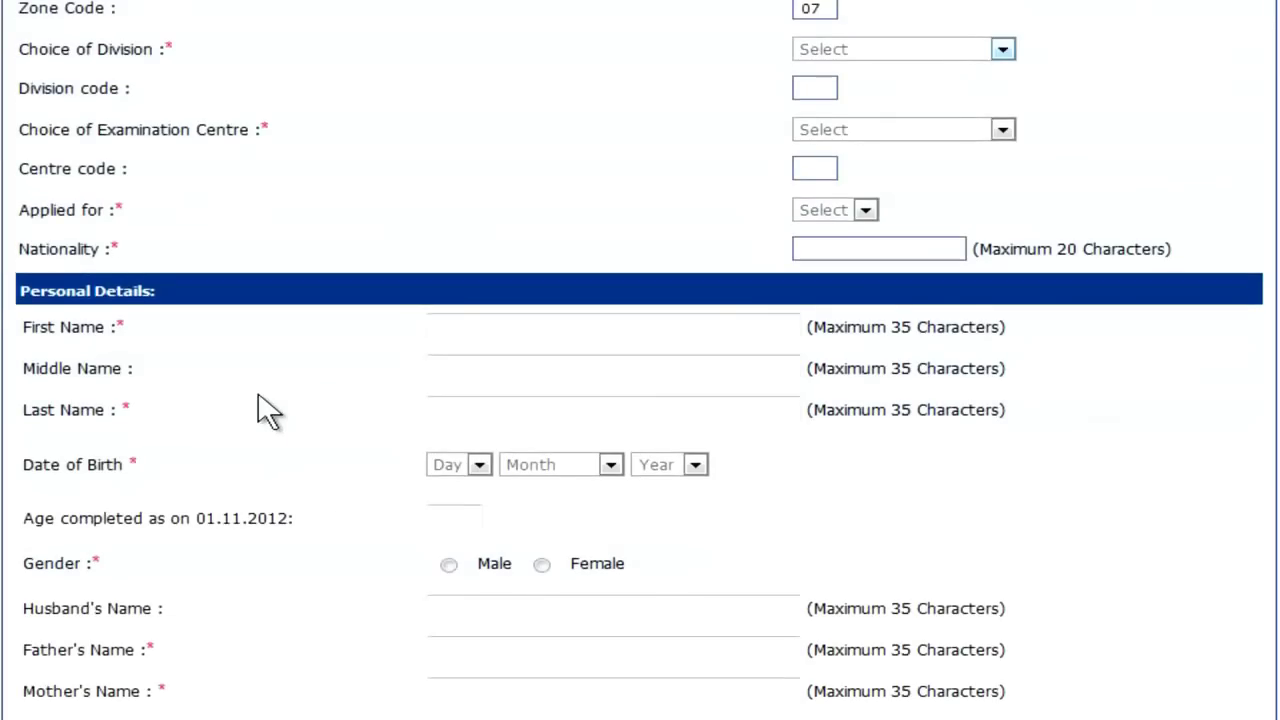
scroll(263, 409, "down", 1)
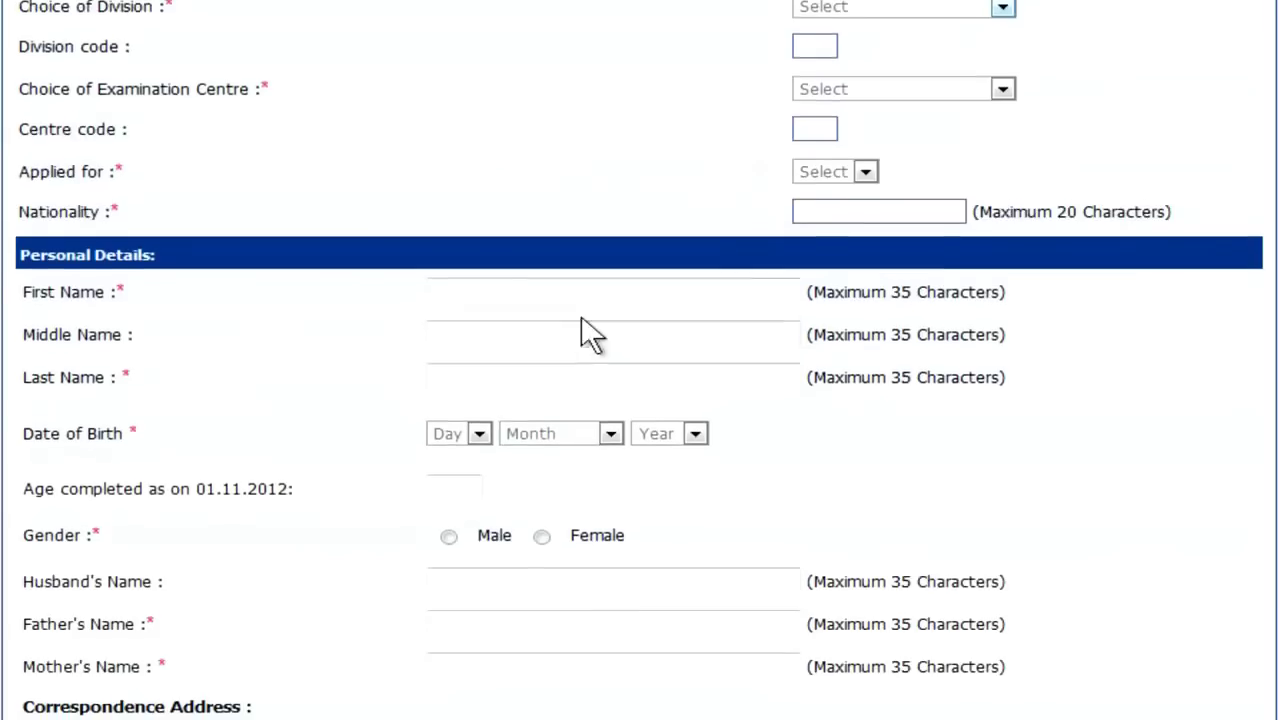
Examine the applicant name, date of birth and age fields in the personal details
left_click(522, 253)
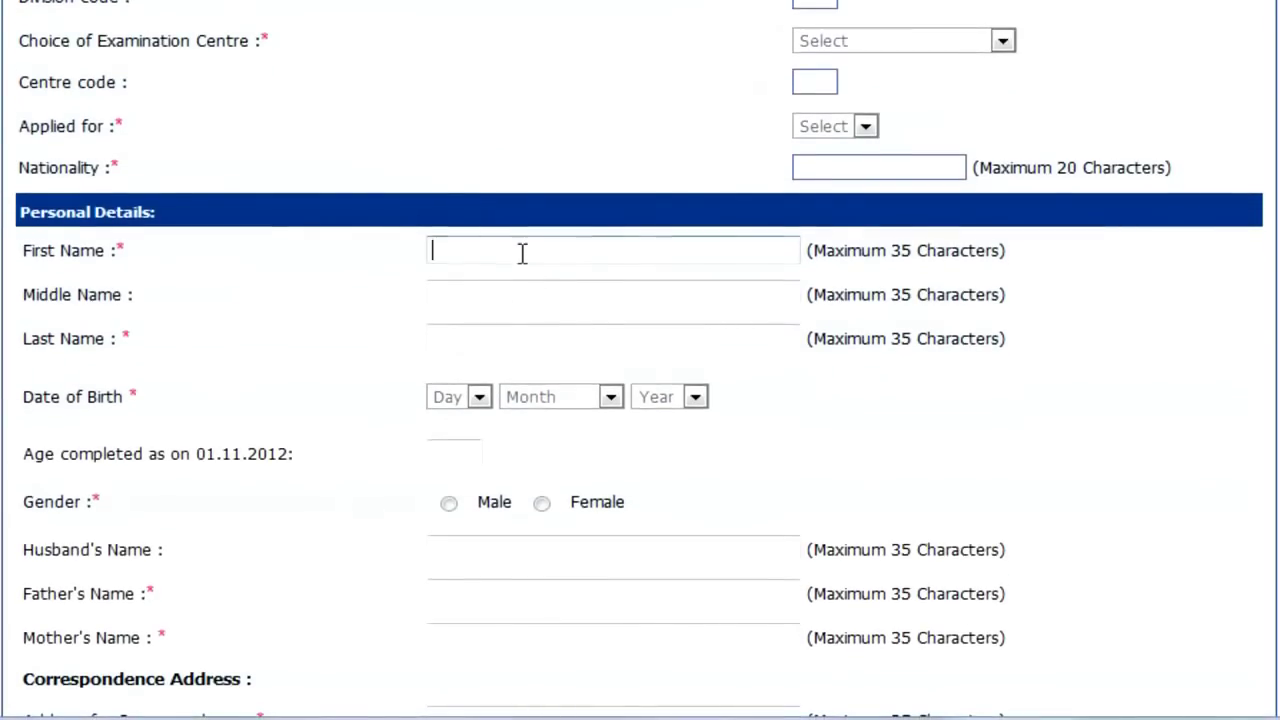
left_click(521, 300)
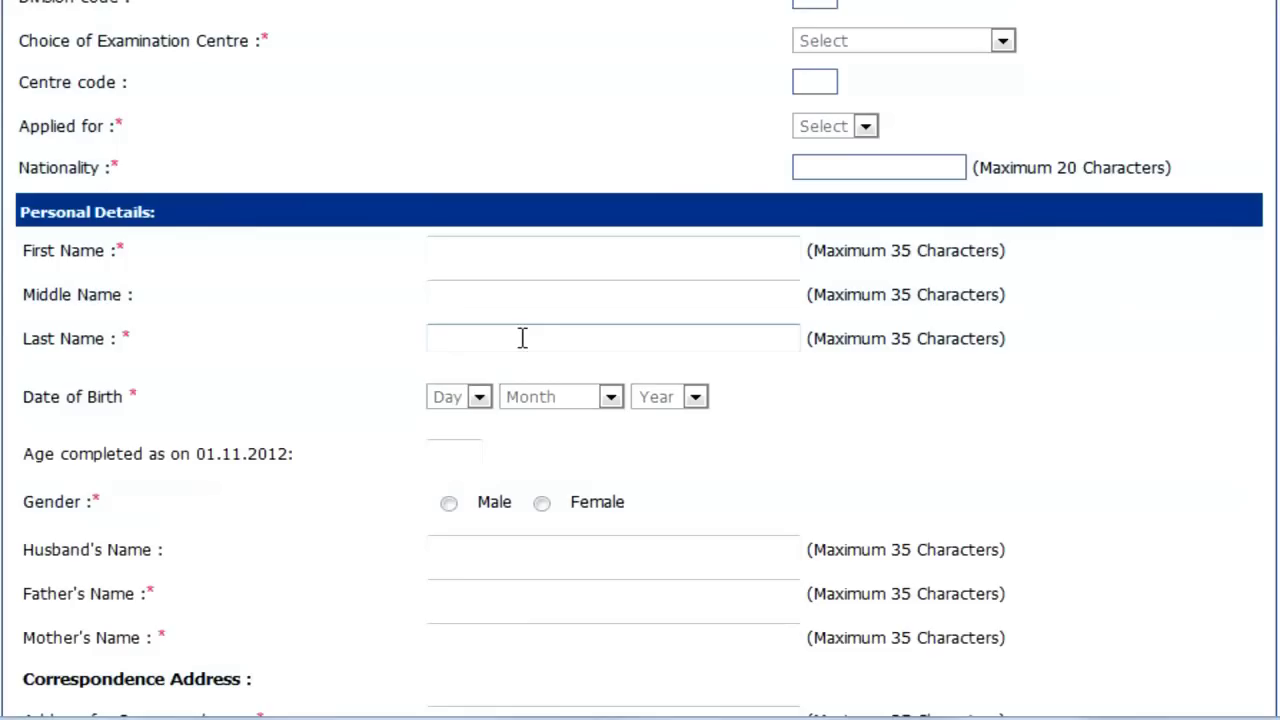
left_click(468, 397)
left_click(530, 399)
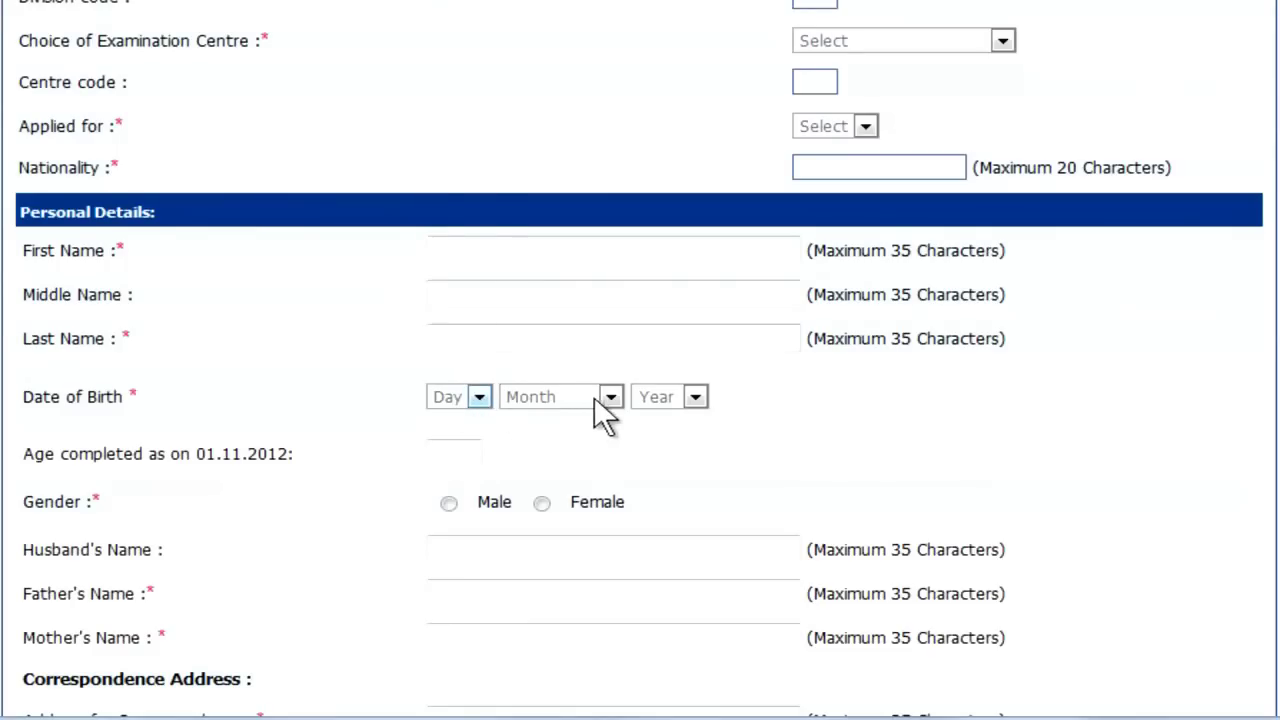
left_click(688, 397)
left_click(469, 458)
left_click_drag(202, 459, 282, 459)
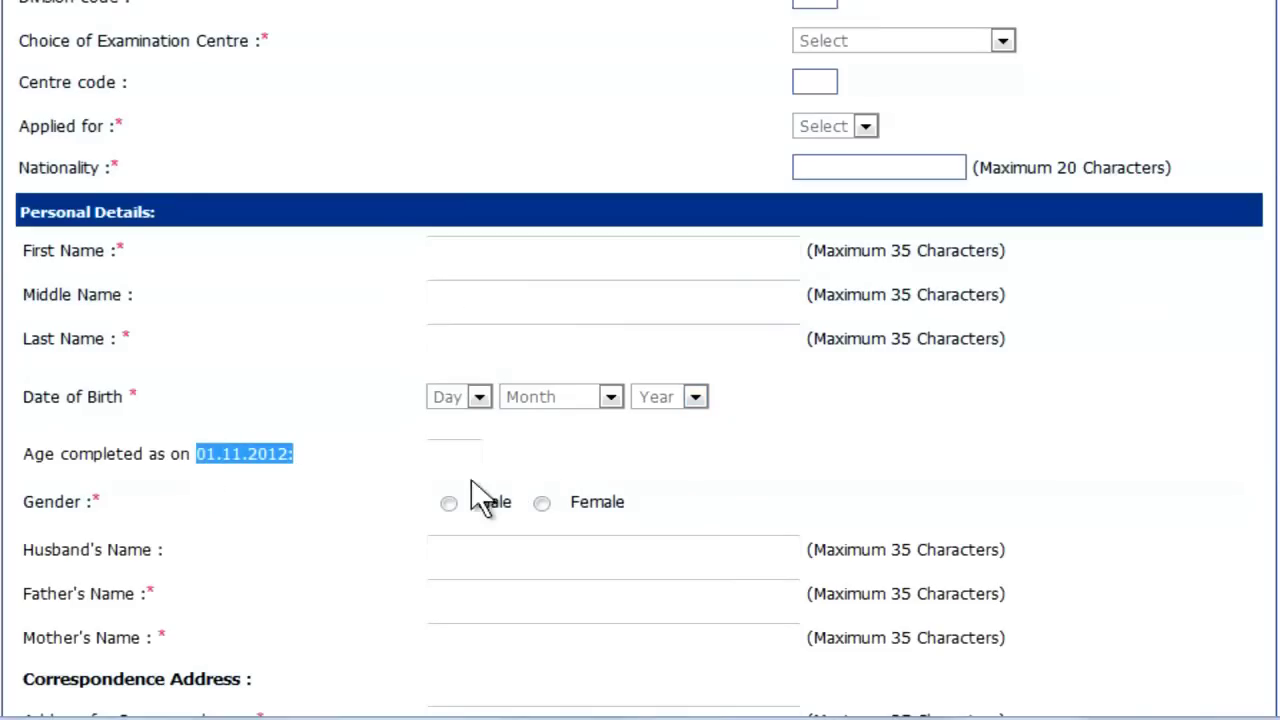
Set the gender to Female and examine the husband's, father's and mother's name fields
left_click(449, 503)
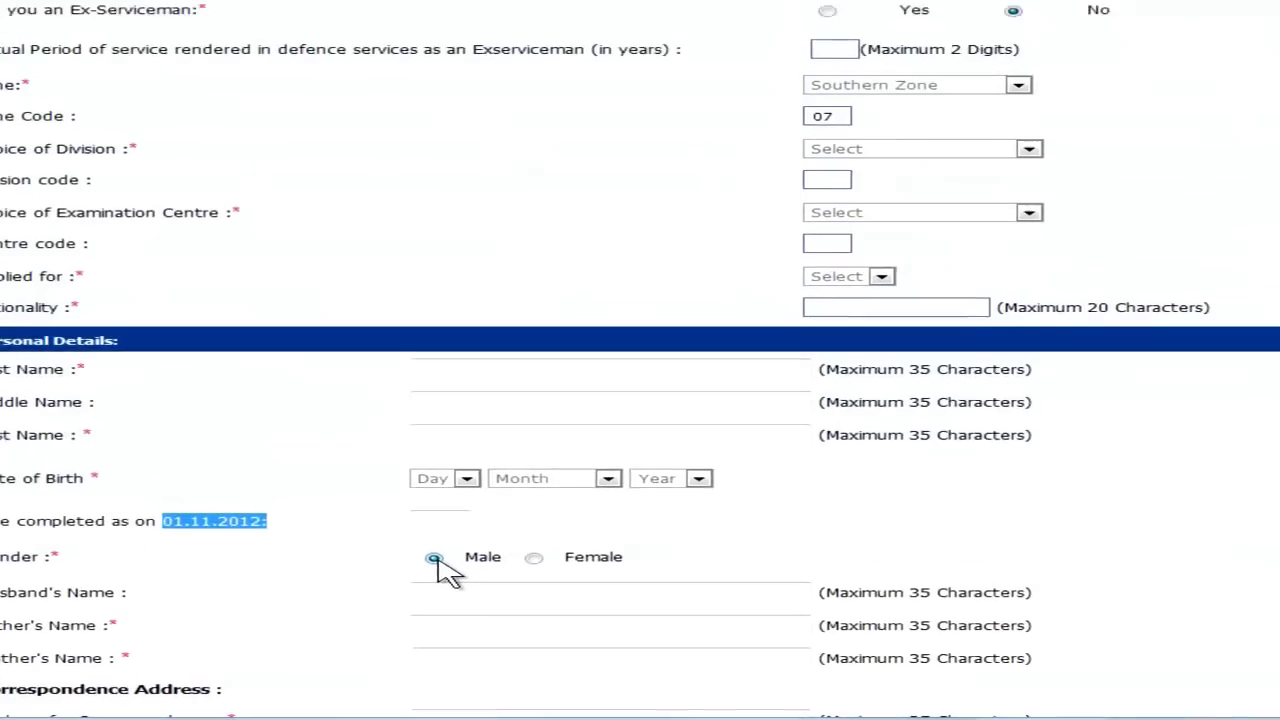
left_click(534, 564)
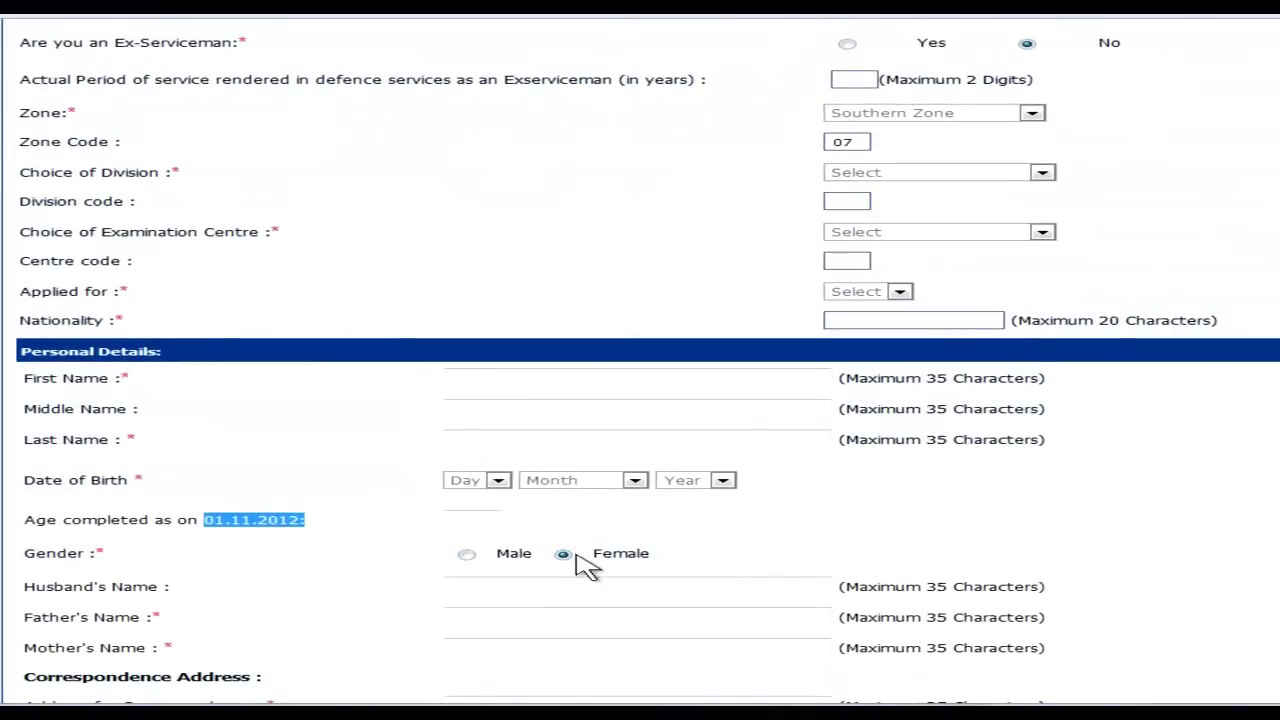
left_click(1214, 530)
scroll(1214, 530, "down", 2)
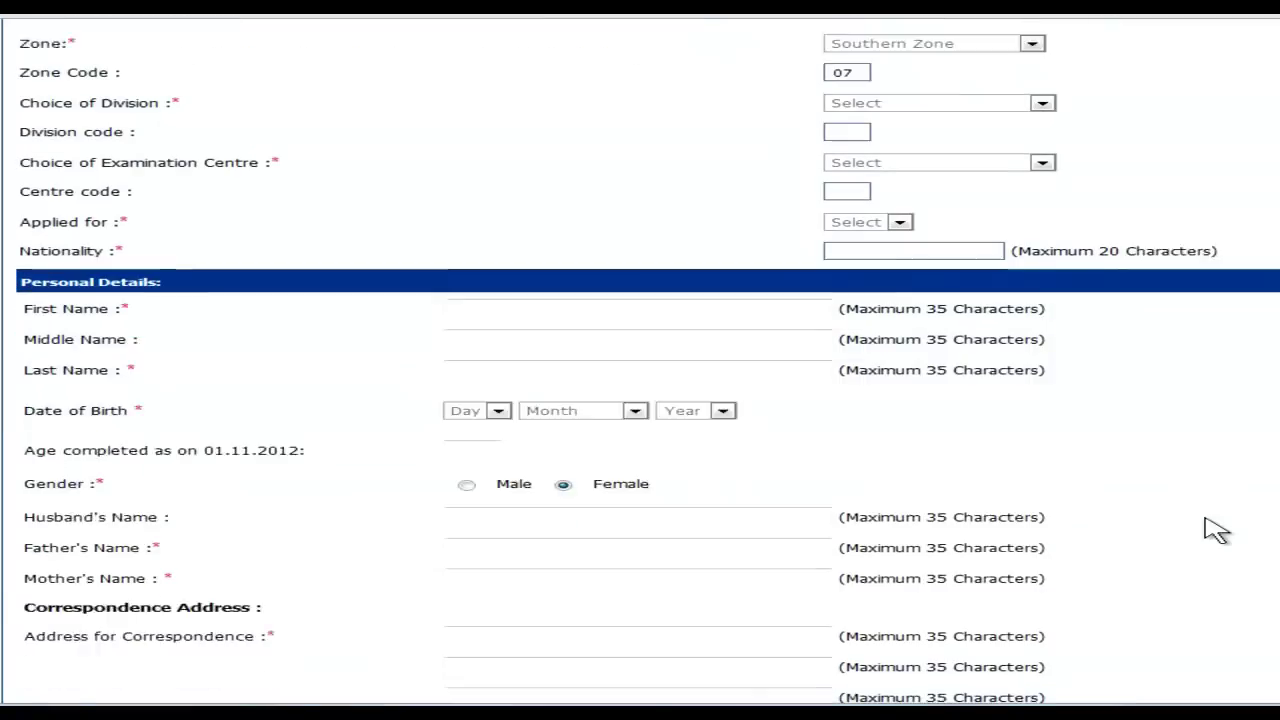
left_click(463, 487)
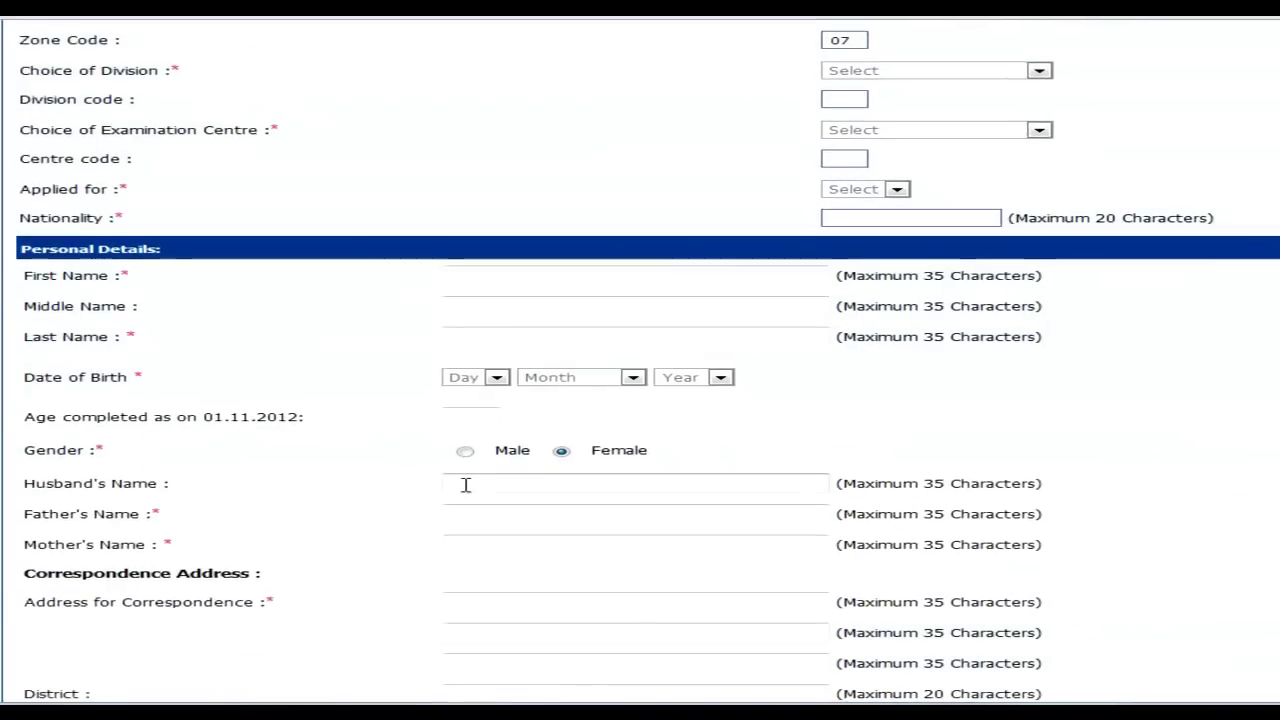
left_click(456, 507)
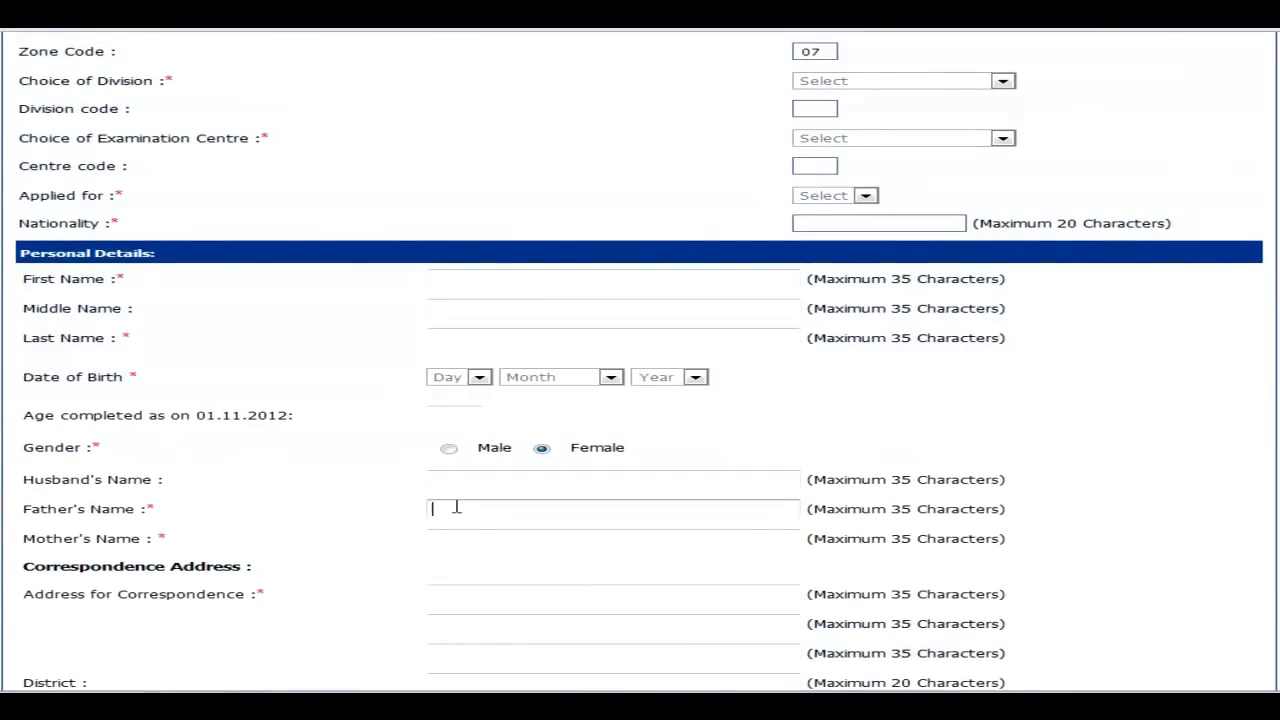
left_click(455, 535)
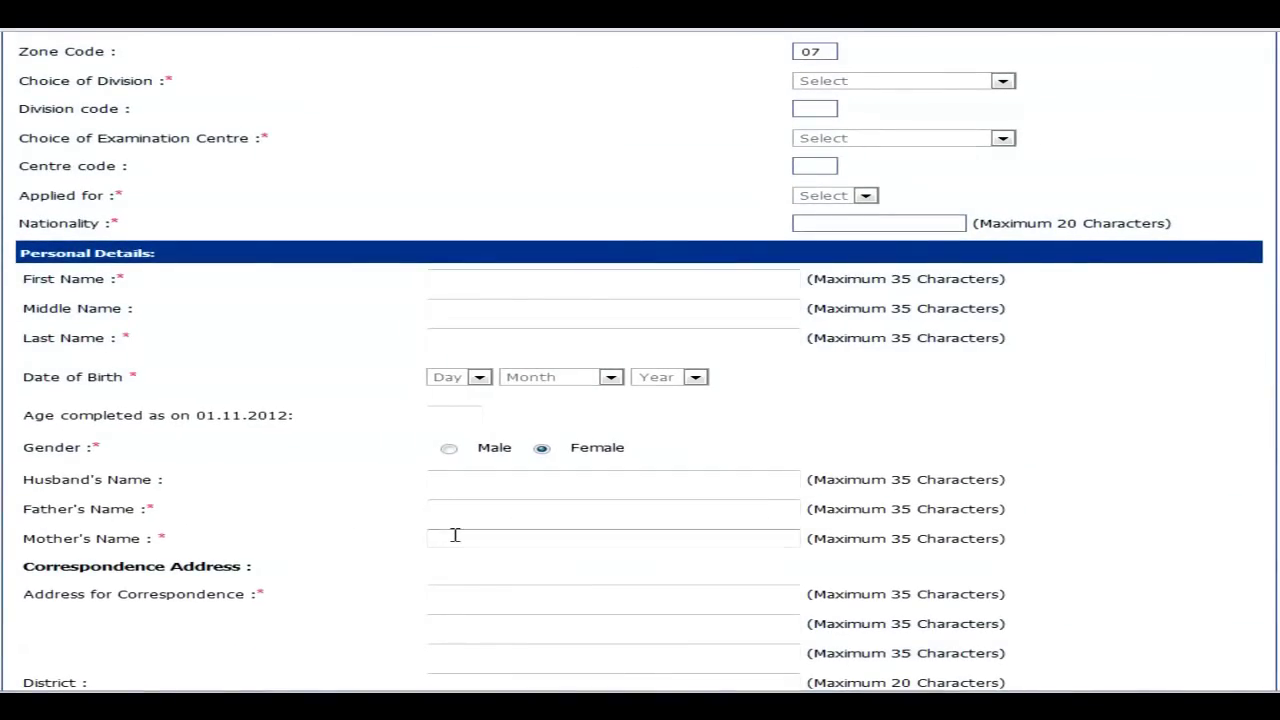
Examine the correspondence address fields and state list, and try the option that makes the permanent address the same
scroll(455, 535, "down", 3)
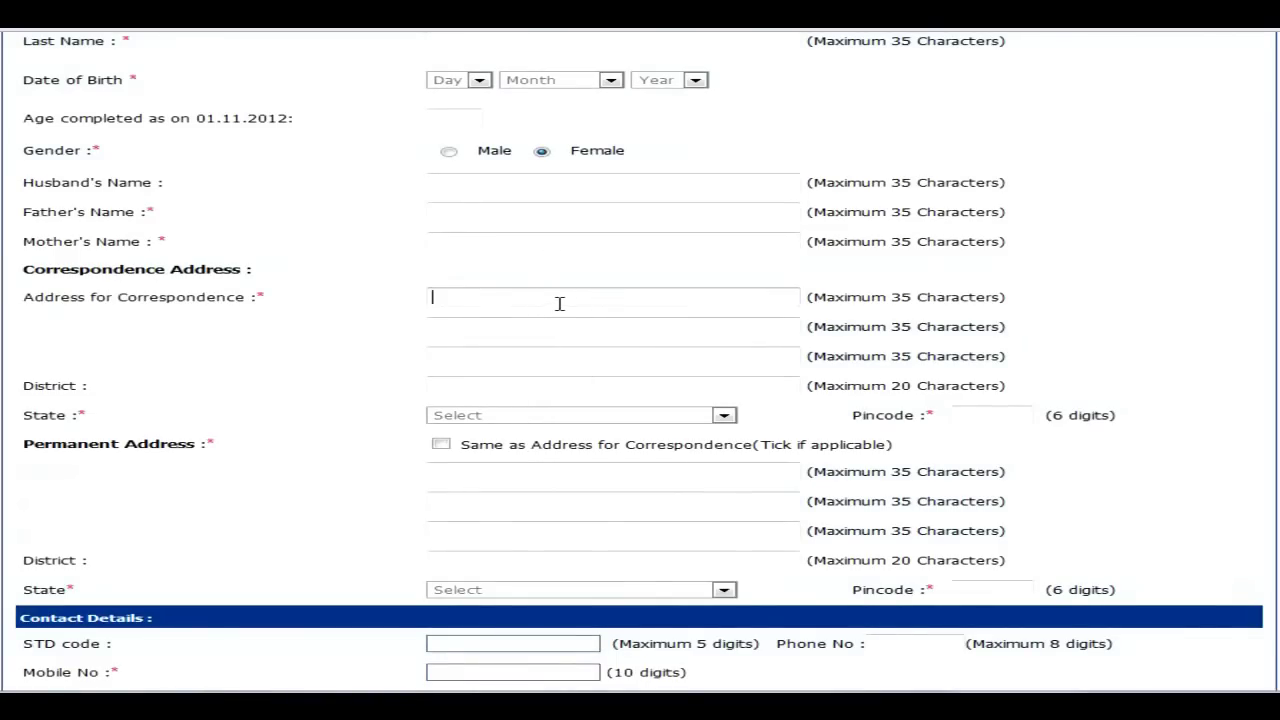
left_click(517, 331)
left_click(491, 294)
left_click(486, 324)
left_click(489, 351)
left_click(489, 387)
left_click(497, 415)
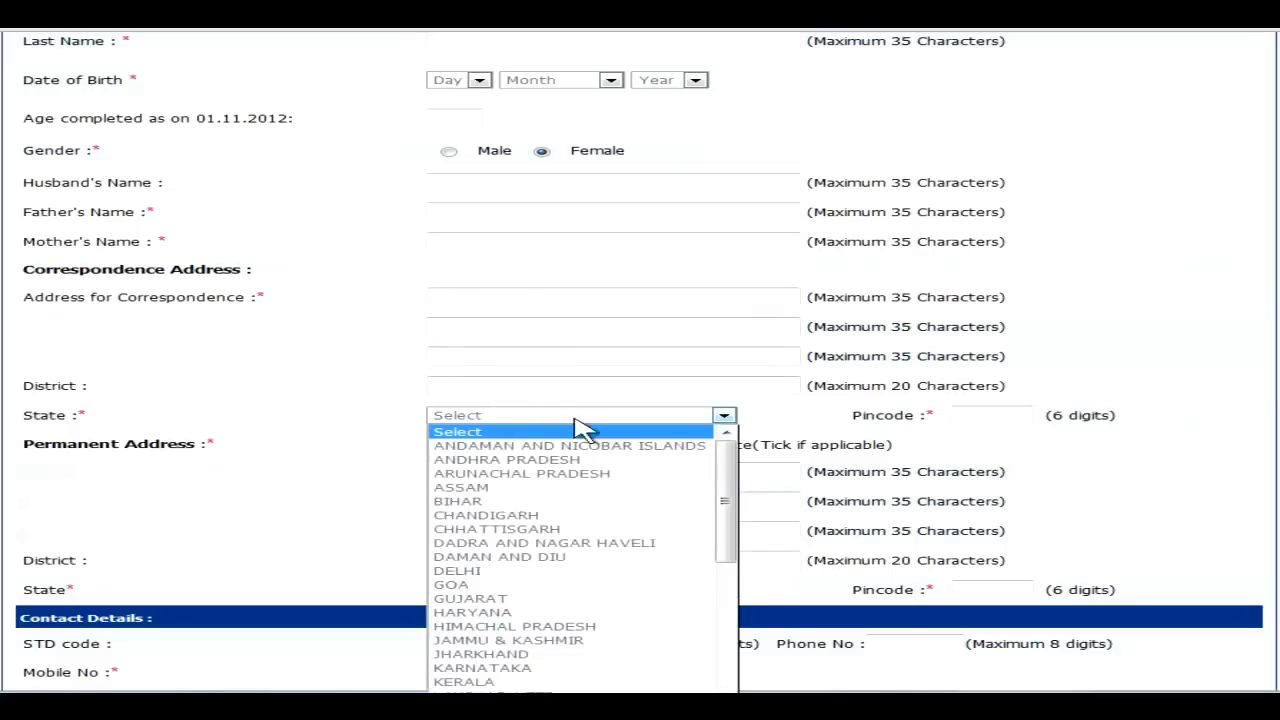
left_click(1022, 417)
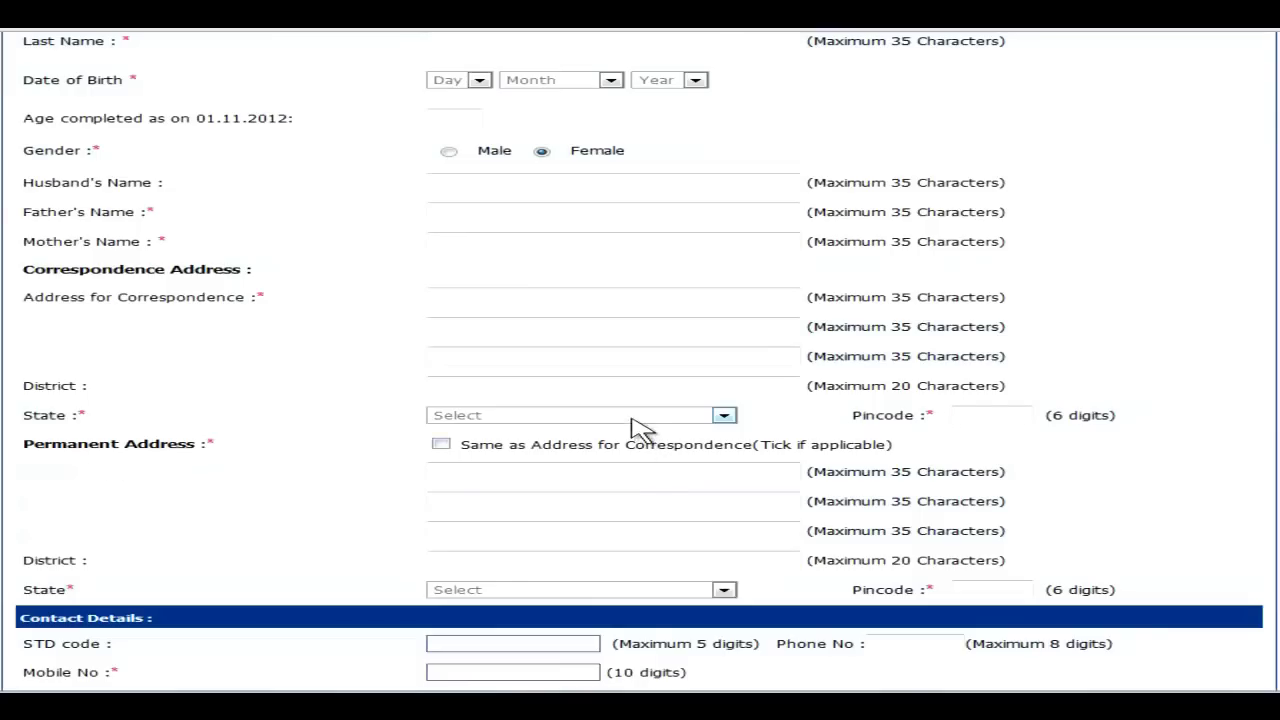
left_click(441, 445)
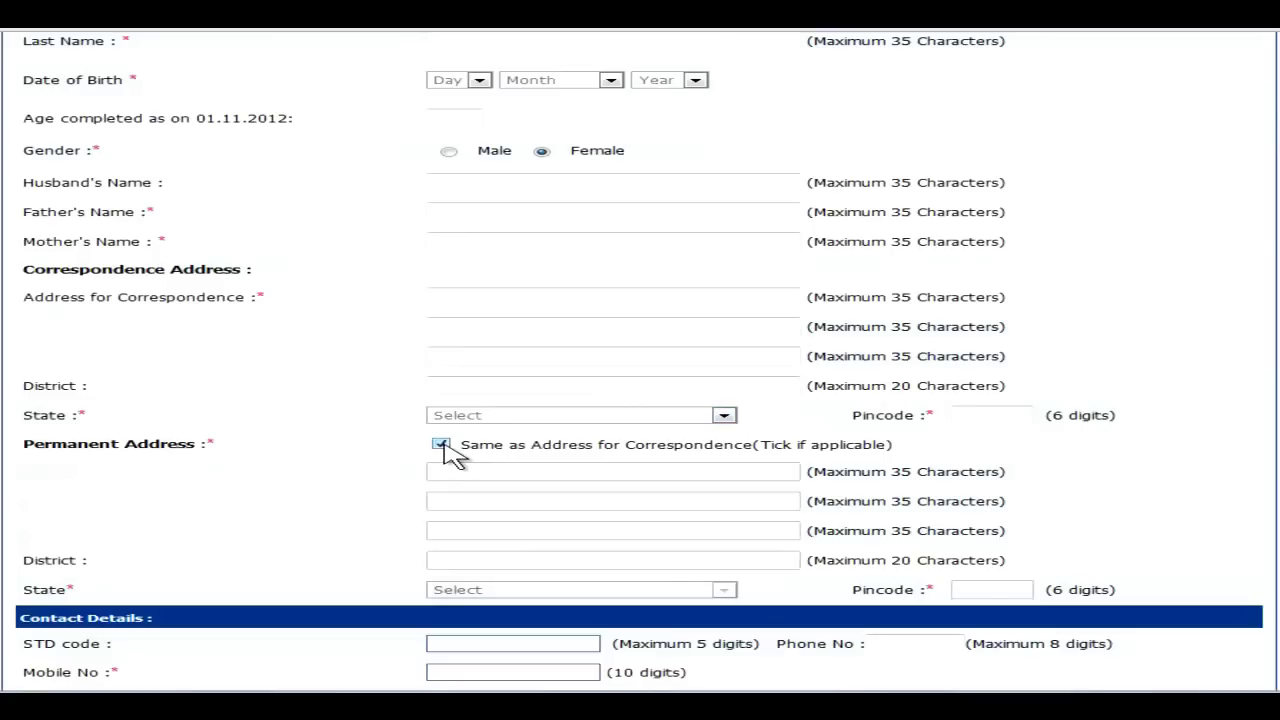
left_click(441, 445)
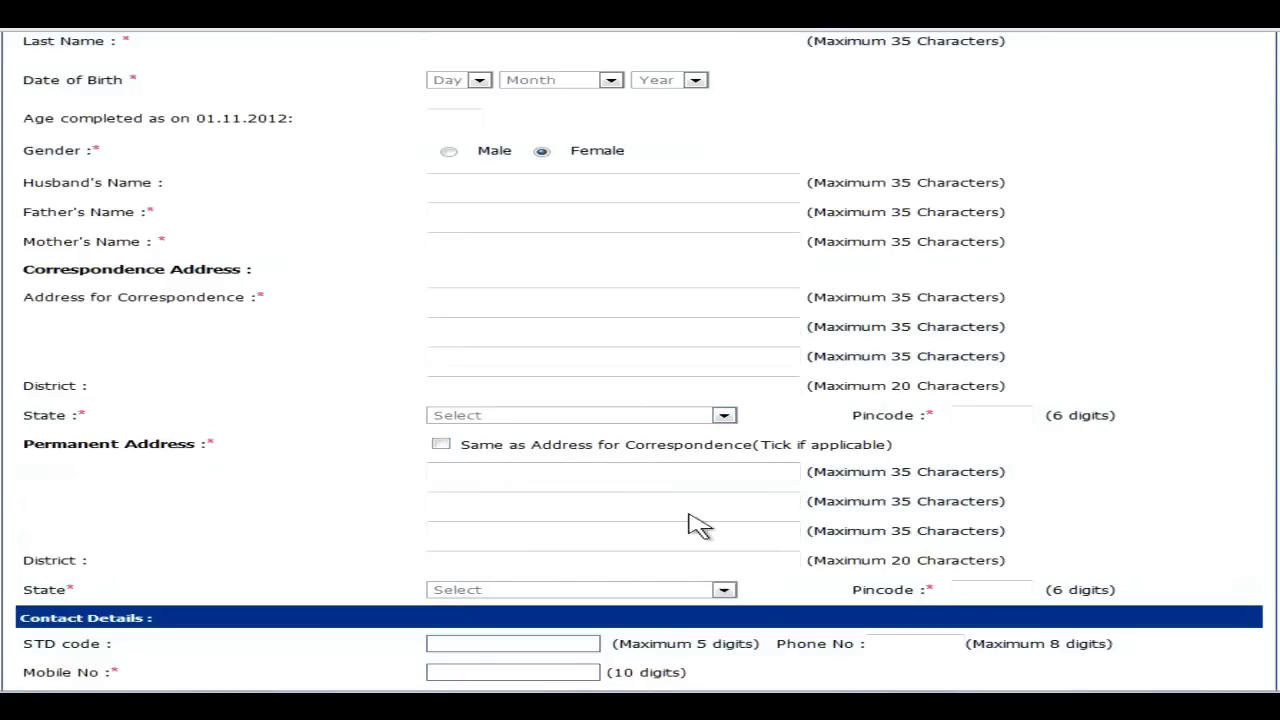
Examine the contact details fields, including the phone number, e-mail ID and its domain name options
scroll(690, 520, "down", 3)
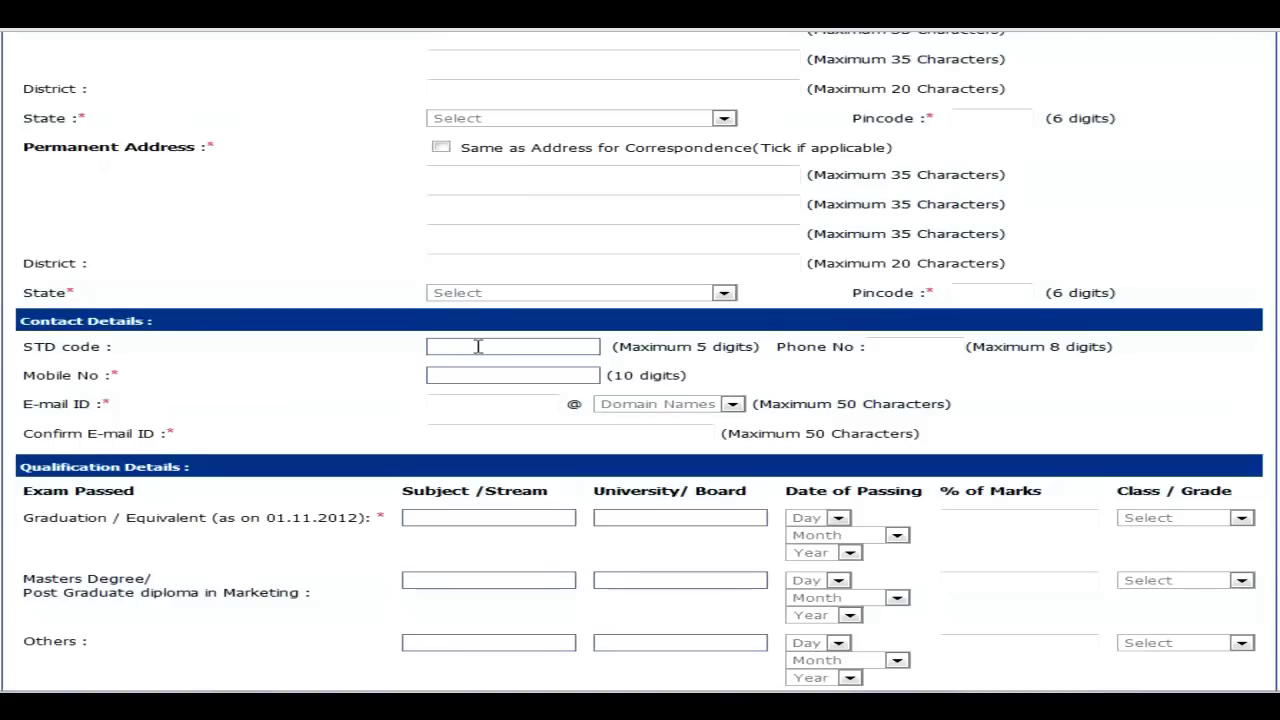
left_click(935, 347)
left_click(508, 404)
left_click(733, 405)
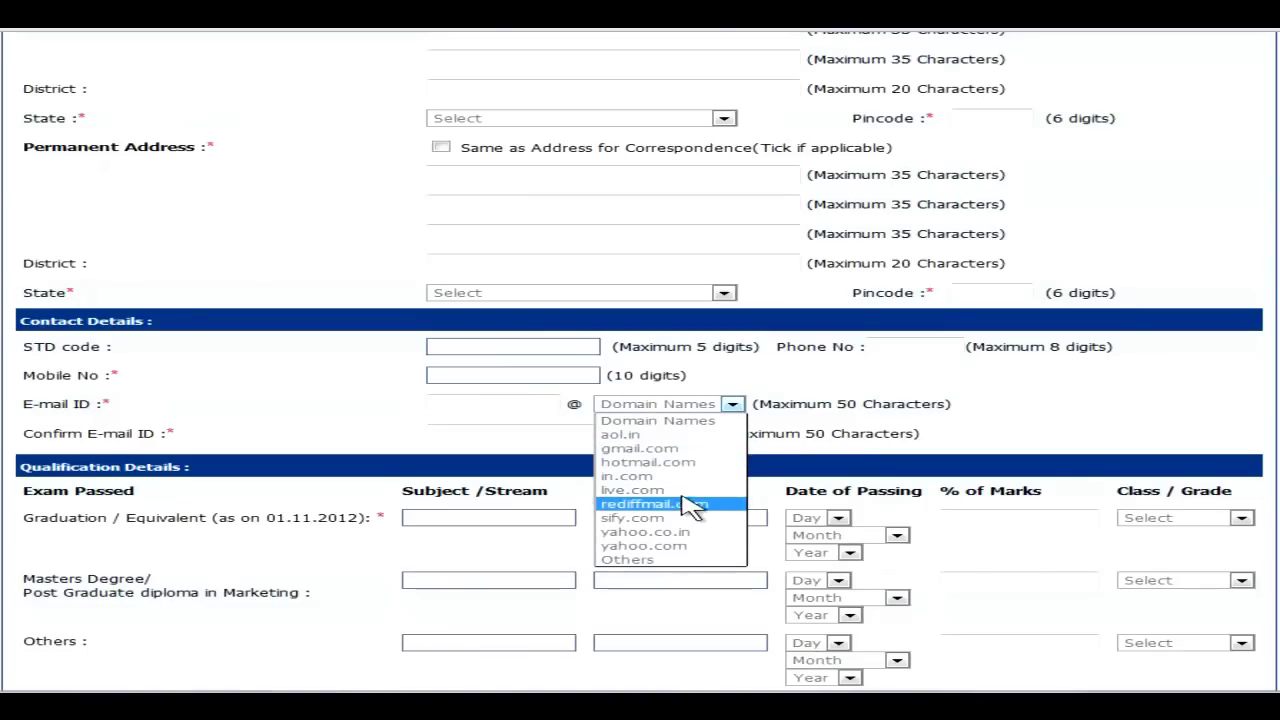
left_click(737, 406)
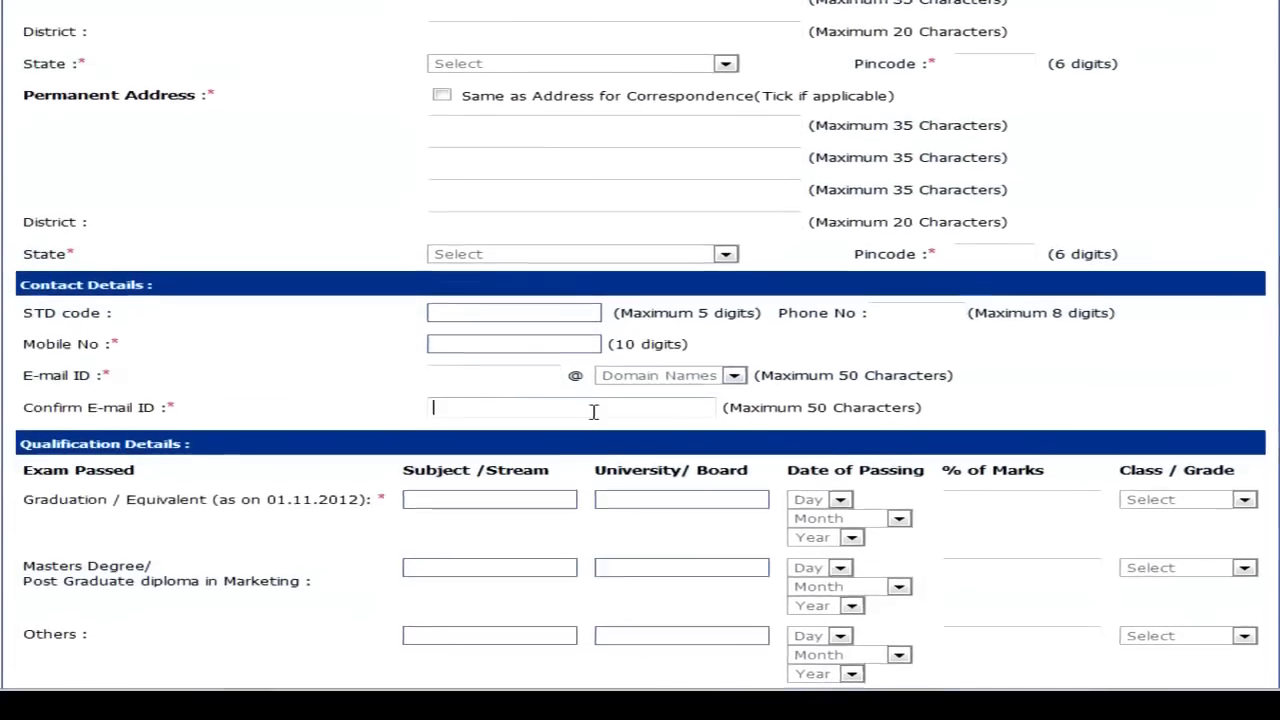
Examine the graduation fields in the qualification details, then the work experience and business performance sections
scroll(323, 514, "down", 3)
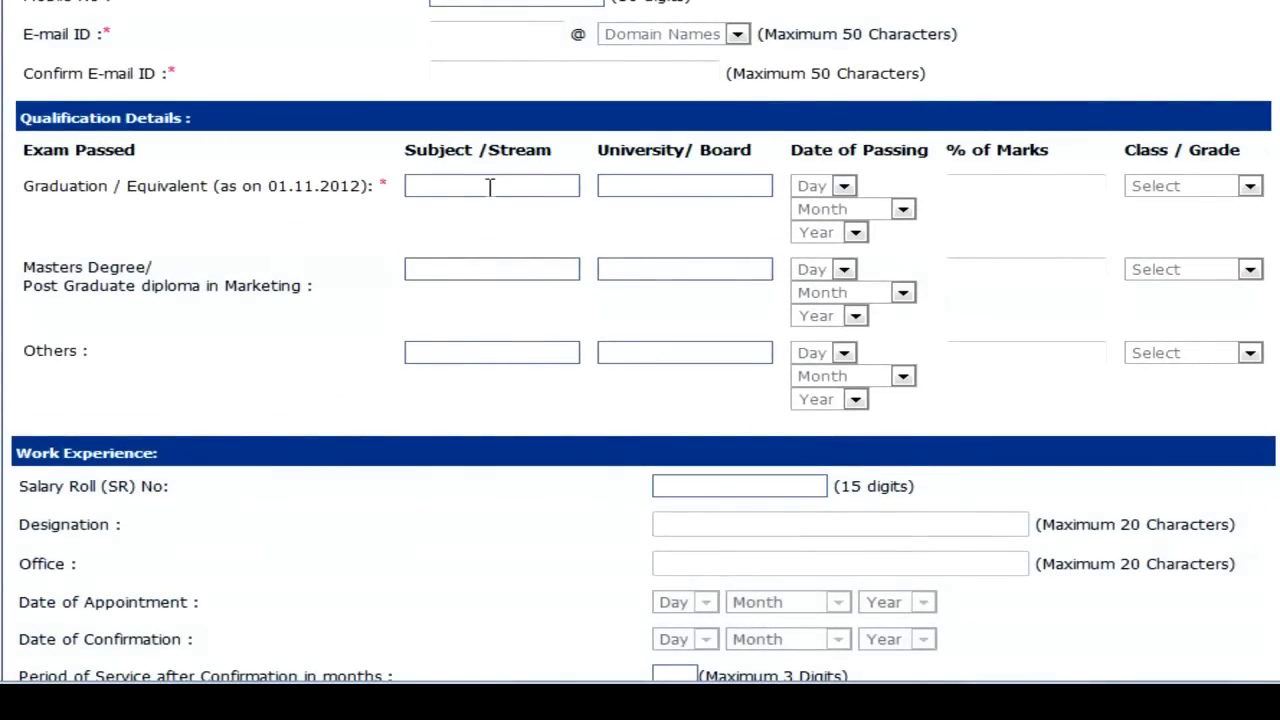
left_click(627, 185)
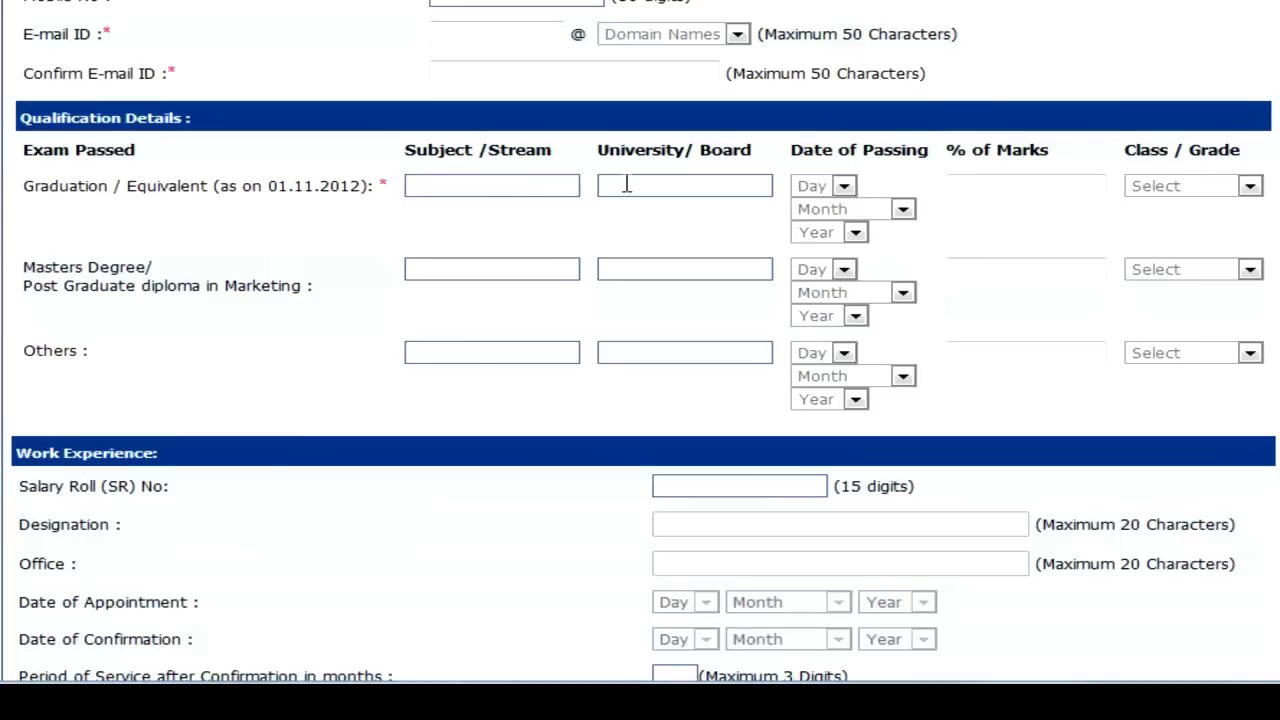
left_click(845, 190)
left_click(840, 188)
left_click(1249, 188)
left_click(1249, 190)
scroll(437, 289, "down", 4)
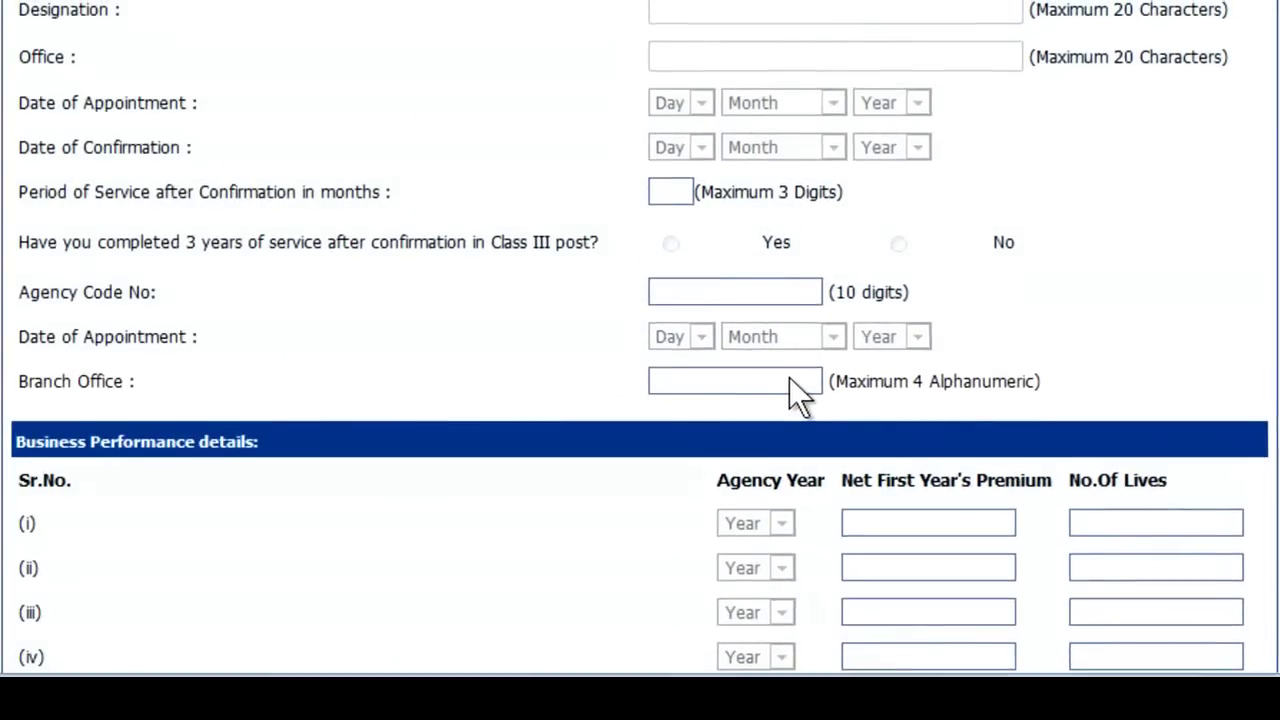
Examine the business performance and sales experience sections, then the name, designation and posting fields for a relation at LIC
scroll(820, 437, "down", 5)
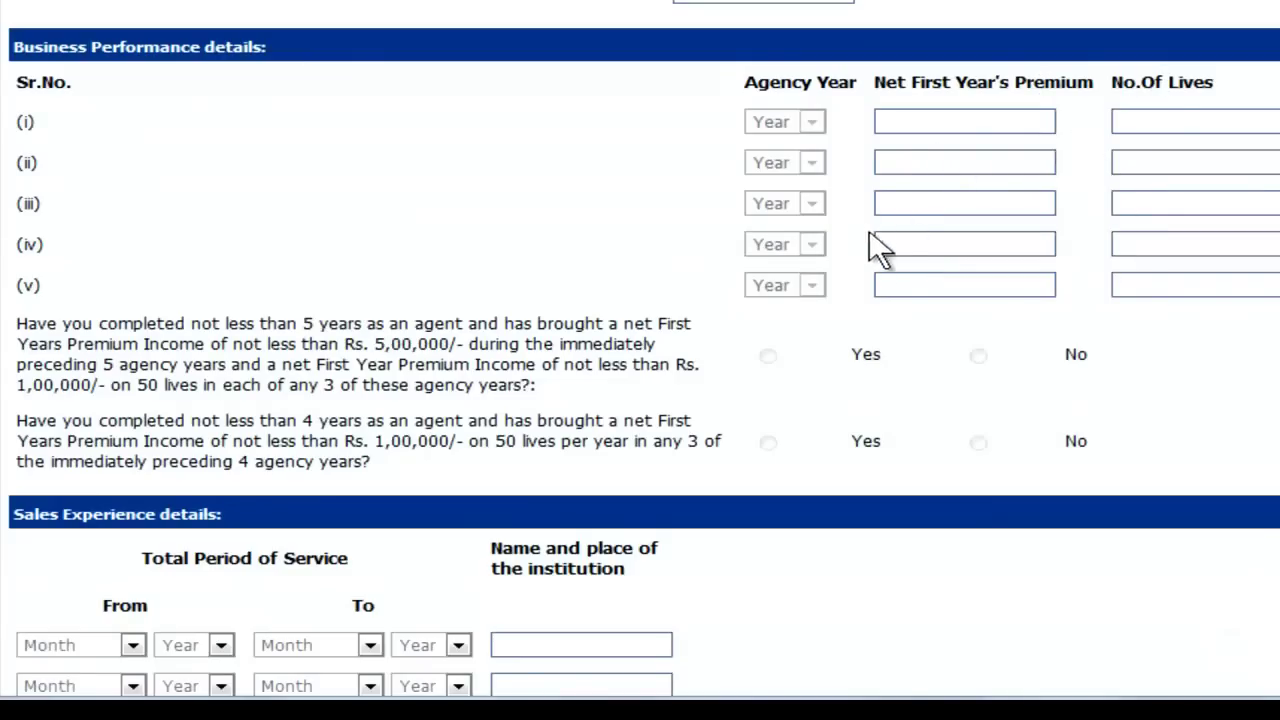
scroll(462, 352, "down", 1)
scroll(462, 352, "down", 4)
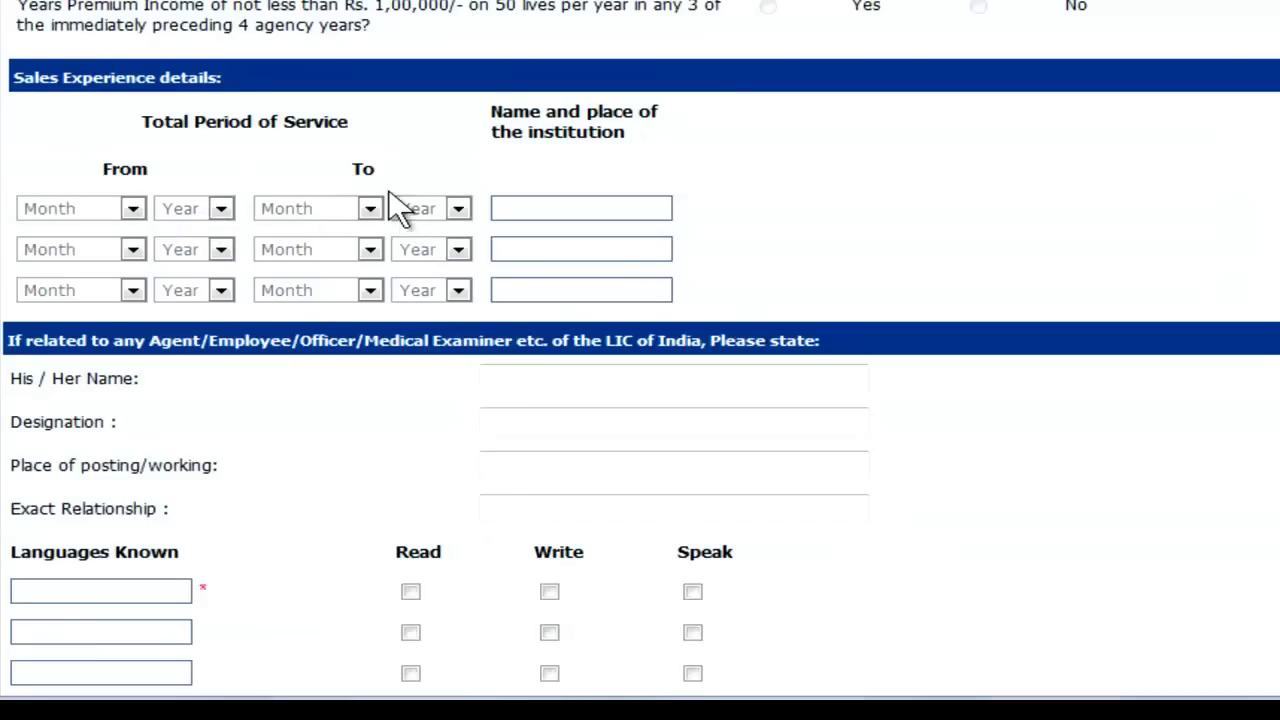
scroll(1200, 309, "down", 3)
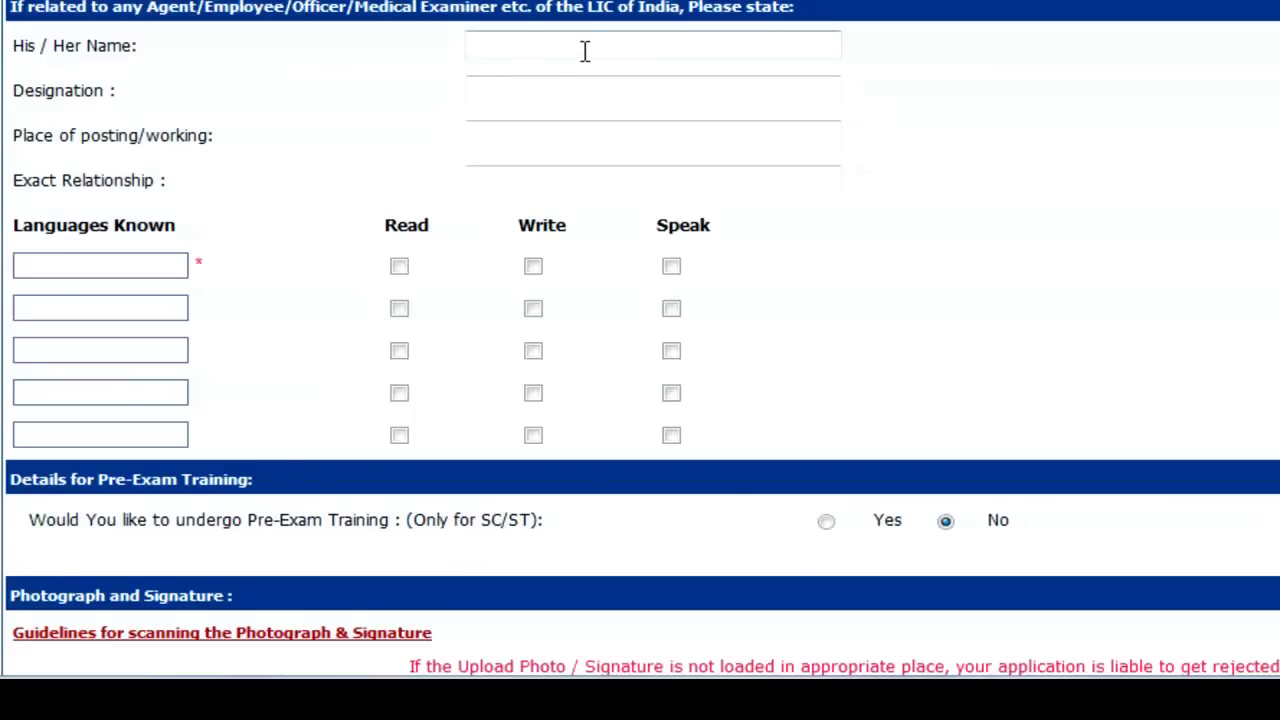
left_click(576, 88)
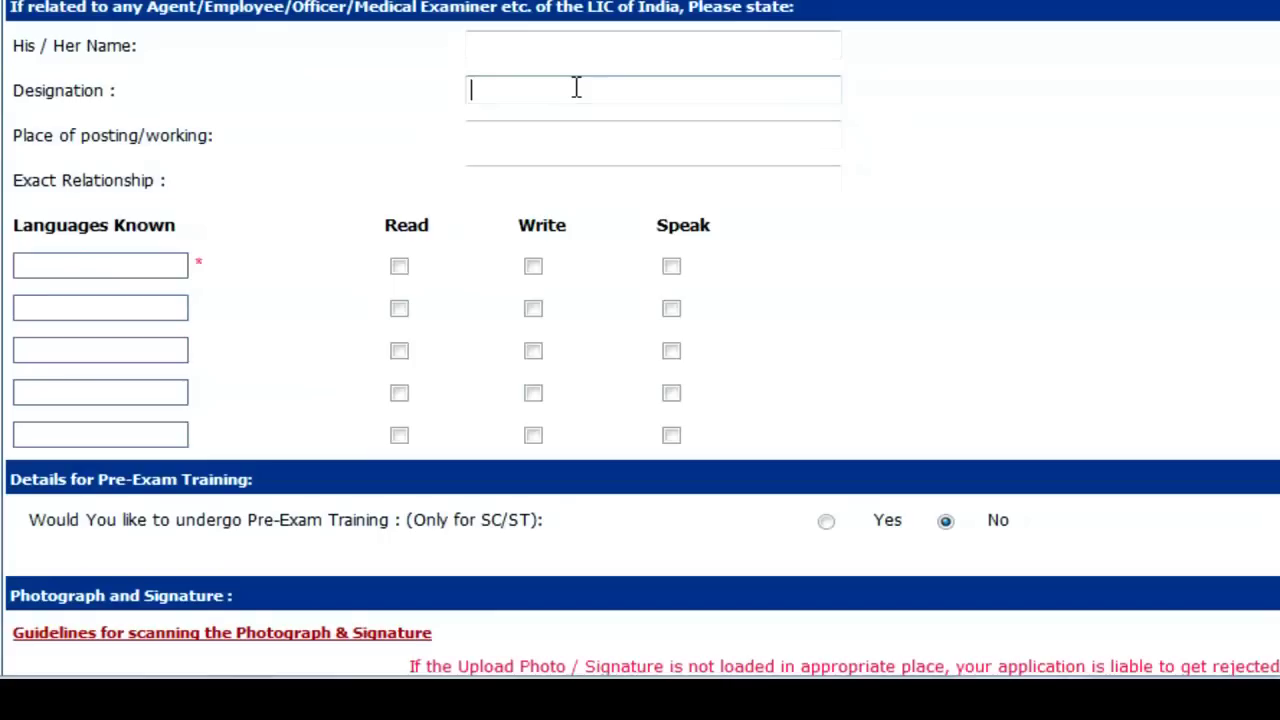
left_click(513, 142)
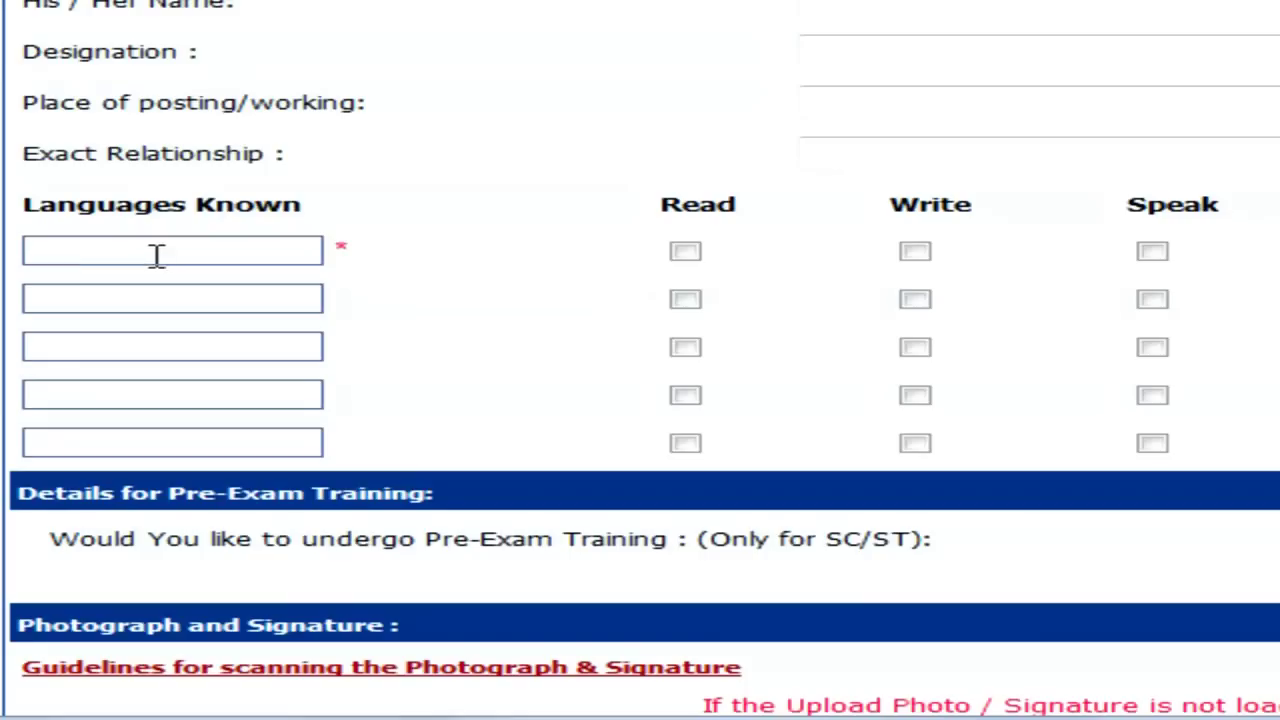
Look over the Languages Known fields and mark the first language as Read, Write and Speak
left_click(165, 249)
left_click(177, 309)
left_click(175, 348)
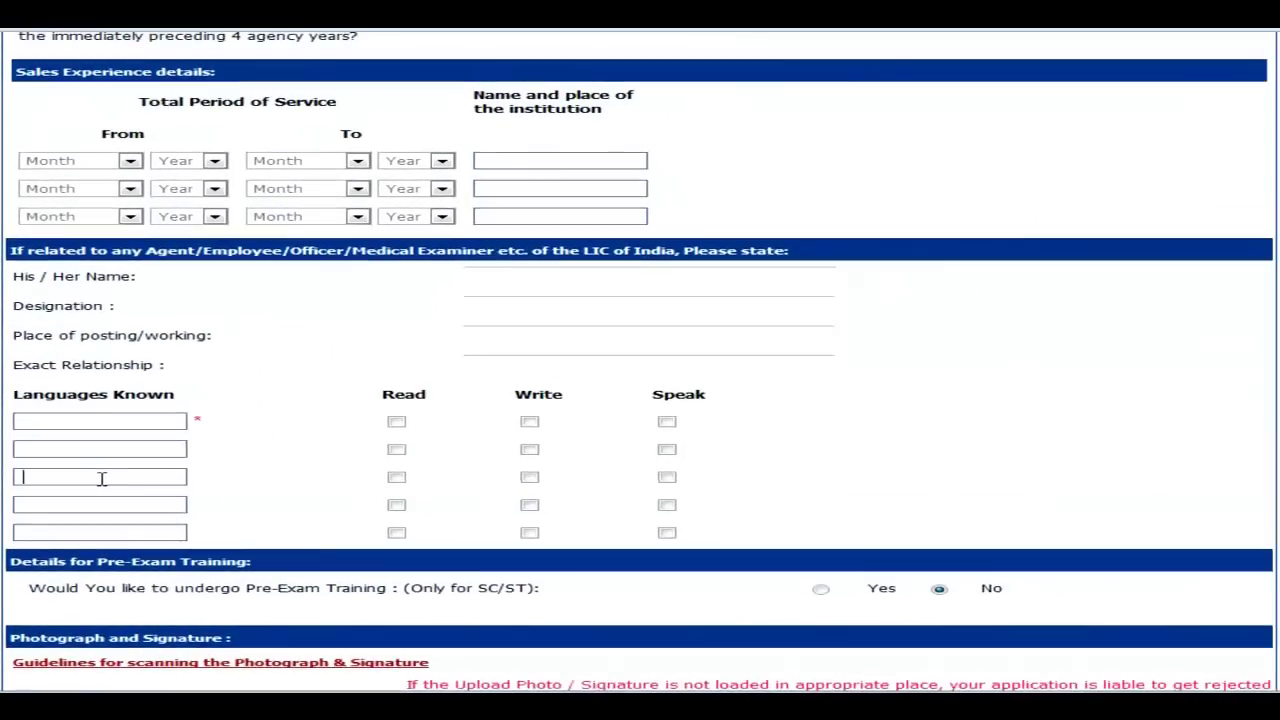
left_click(397, 424)
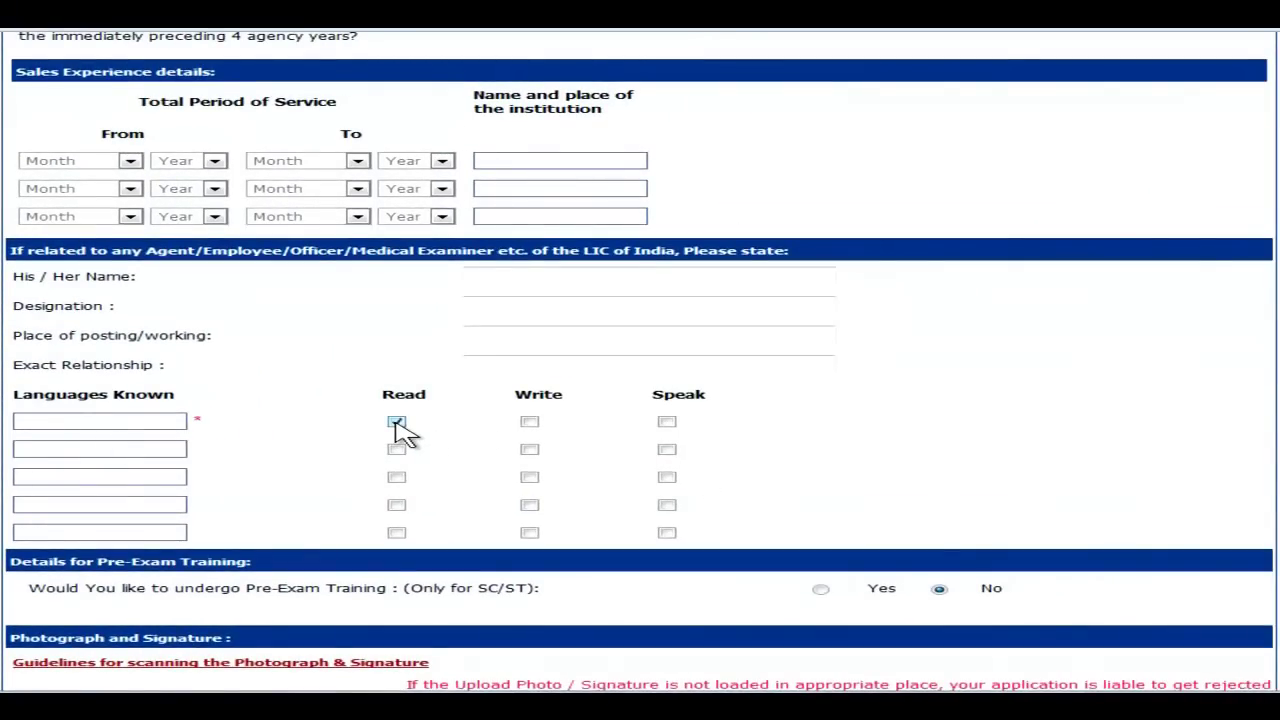
left_click(530, 424)
left_click(668, 424)
Review the form's sections from the personal details down to the pre-exam training and photograph and signature sections
scroll(360, 557, "down", 2)
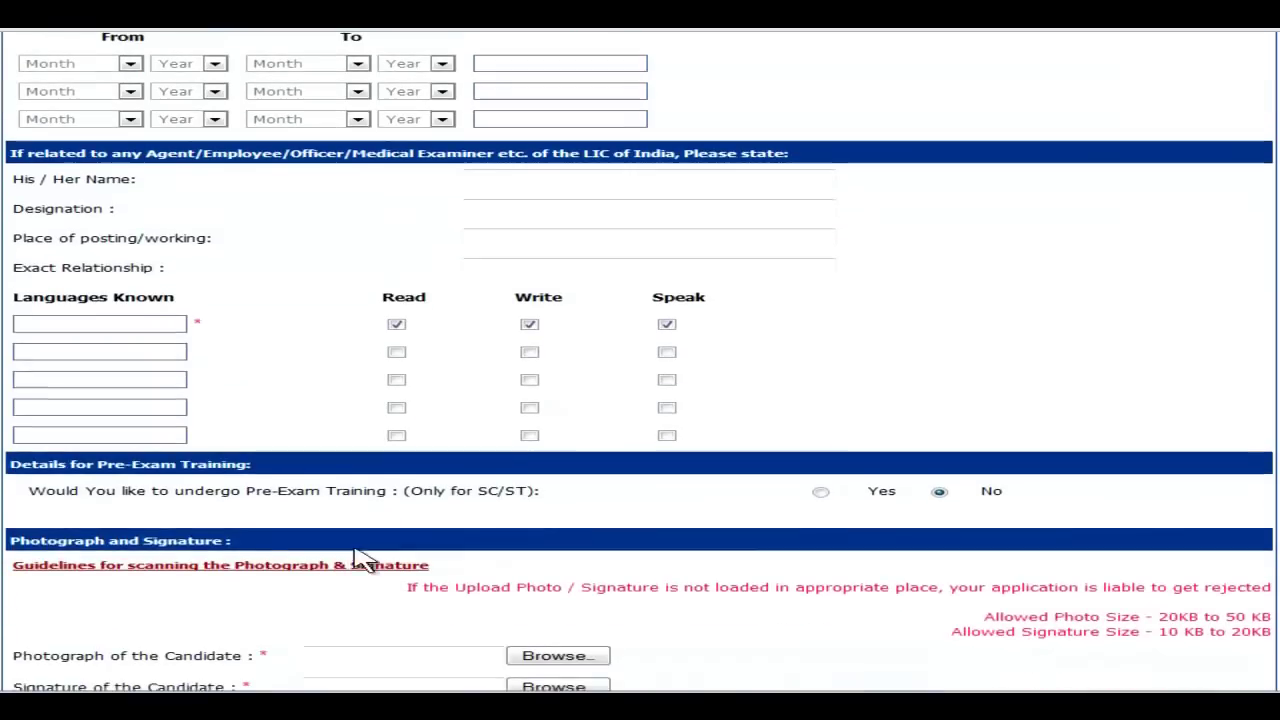
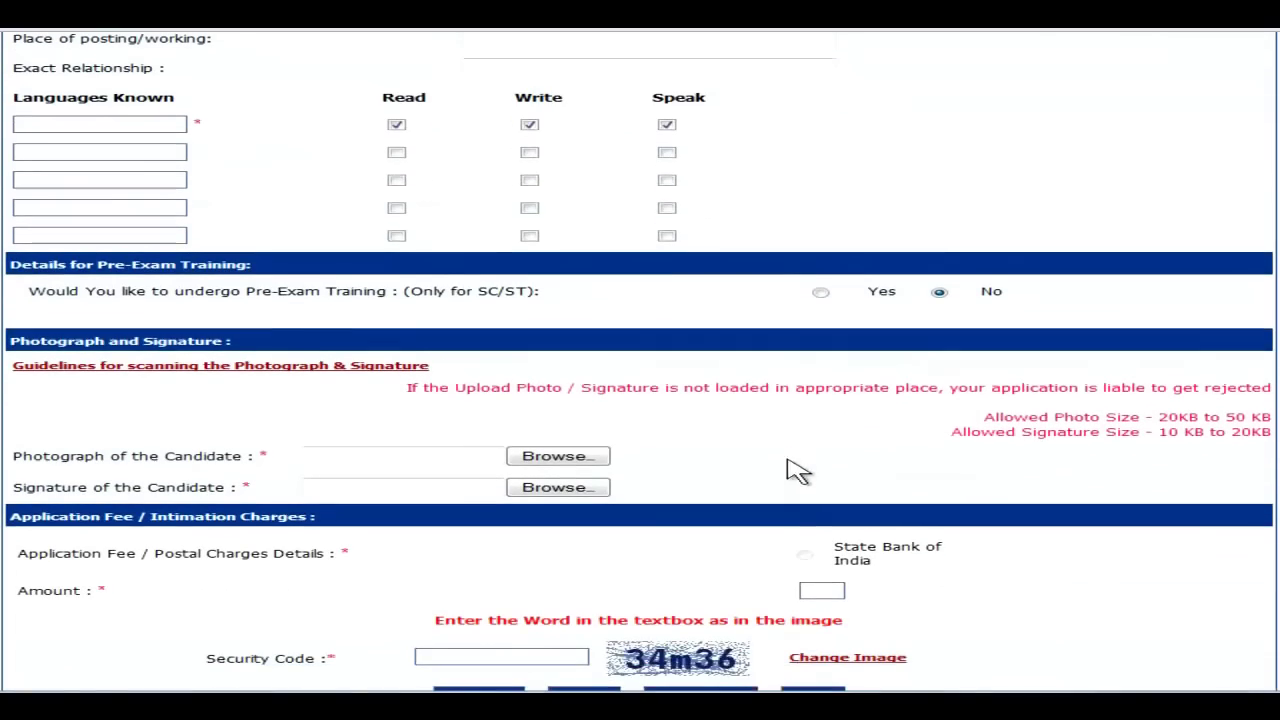
scroll(205, 318, "up", 15)
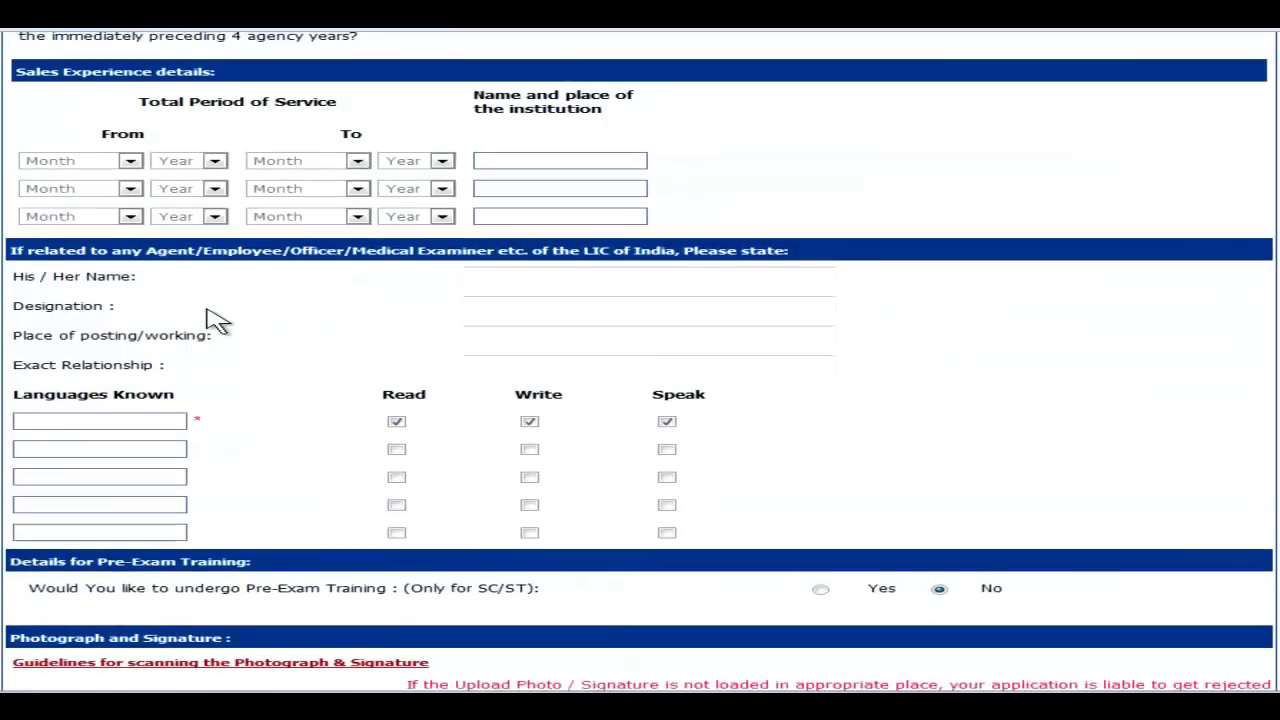
scroll(205, 318, "up", 13)
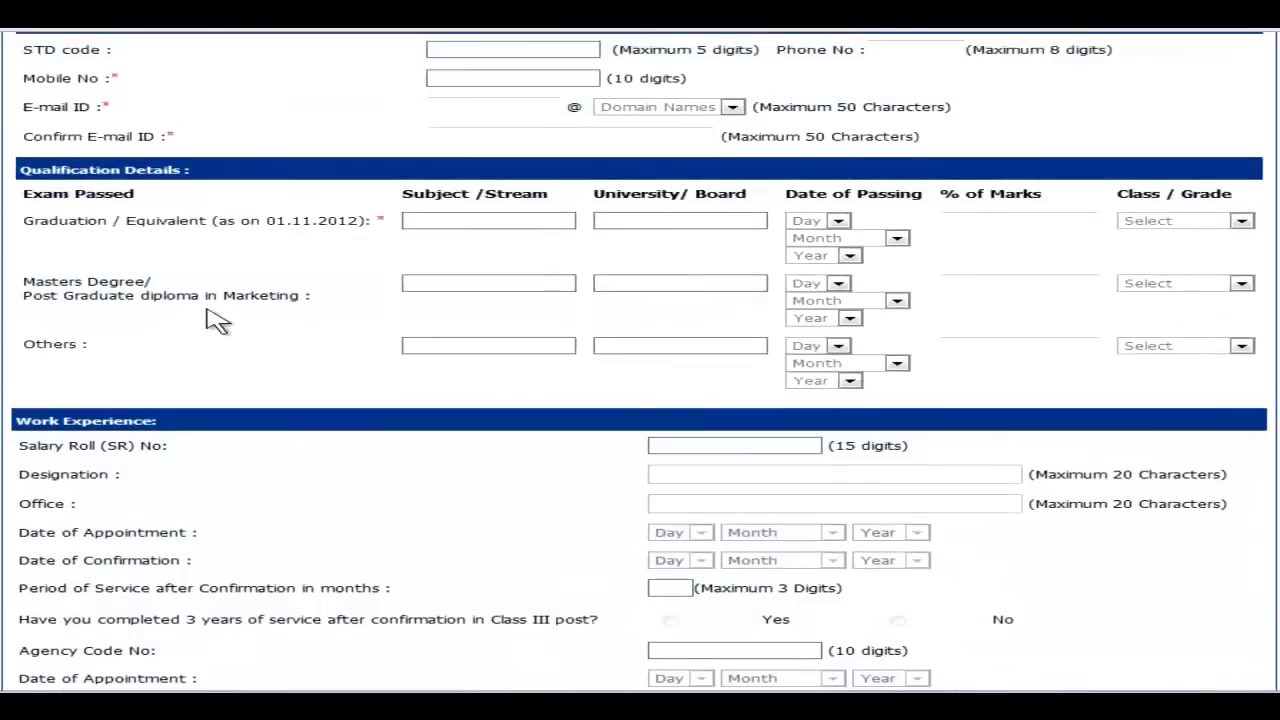
scroll(205, 318, "up", 15)
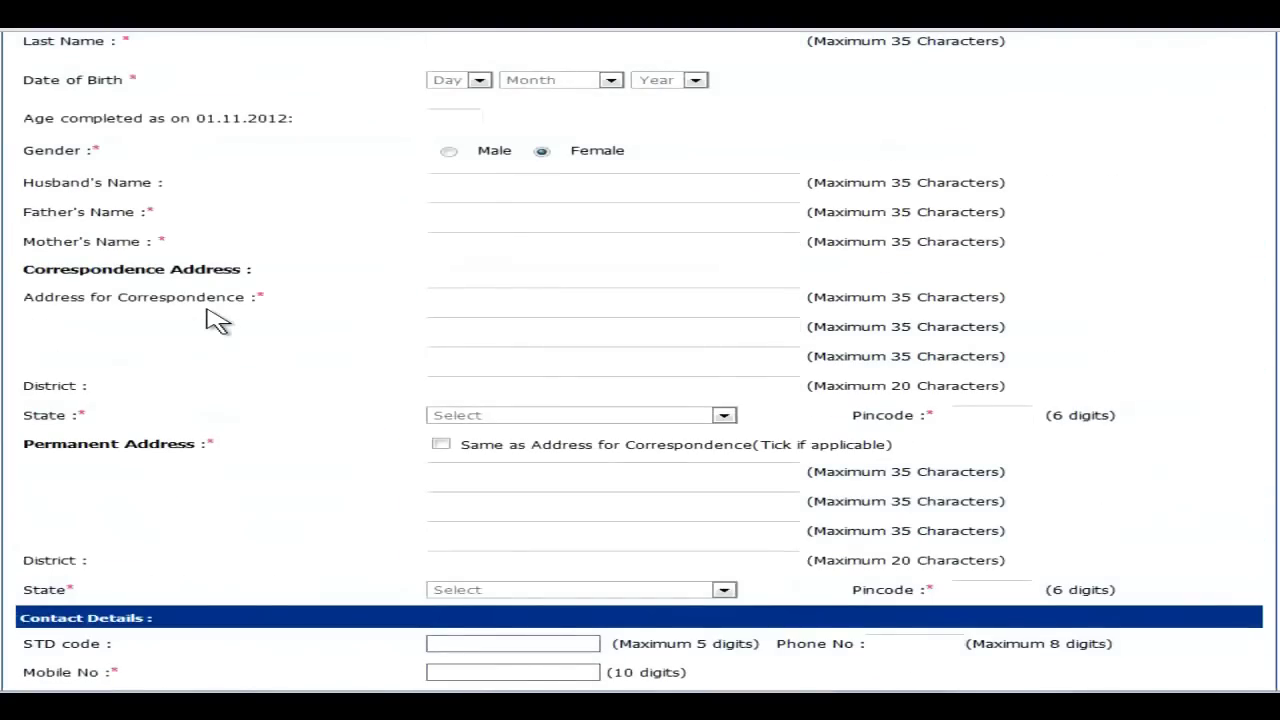
scroll(216, 320, "down", 9)
scroll(216, 320, "down", 16)
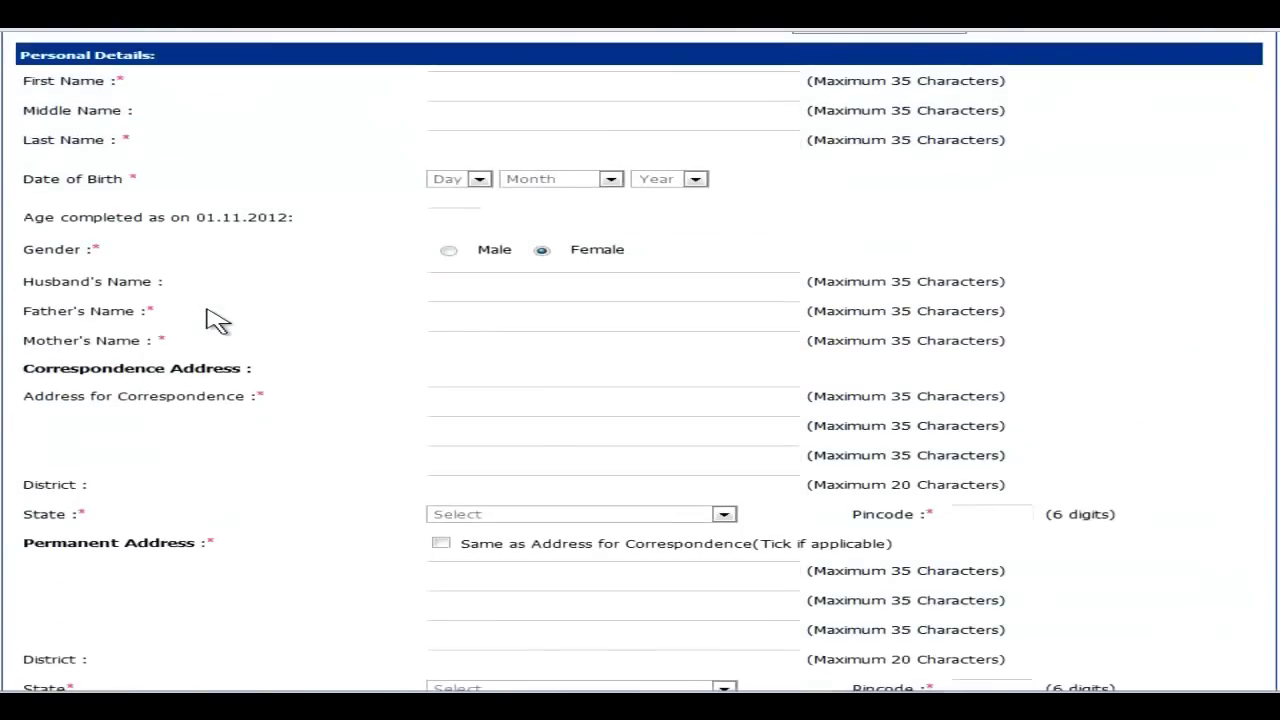
scroll(216, 320, "down", 14)
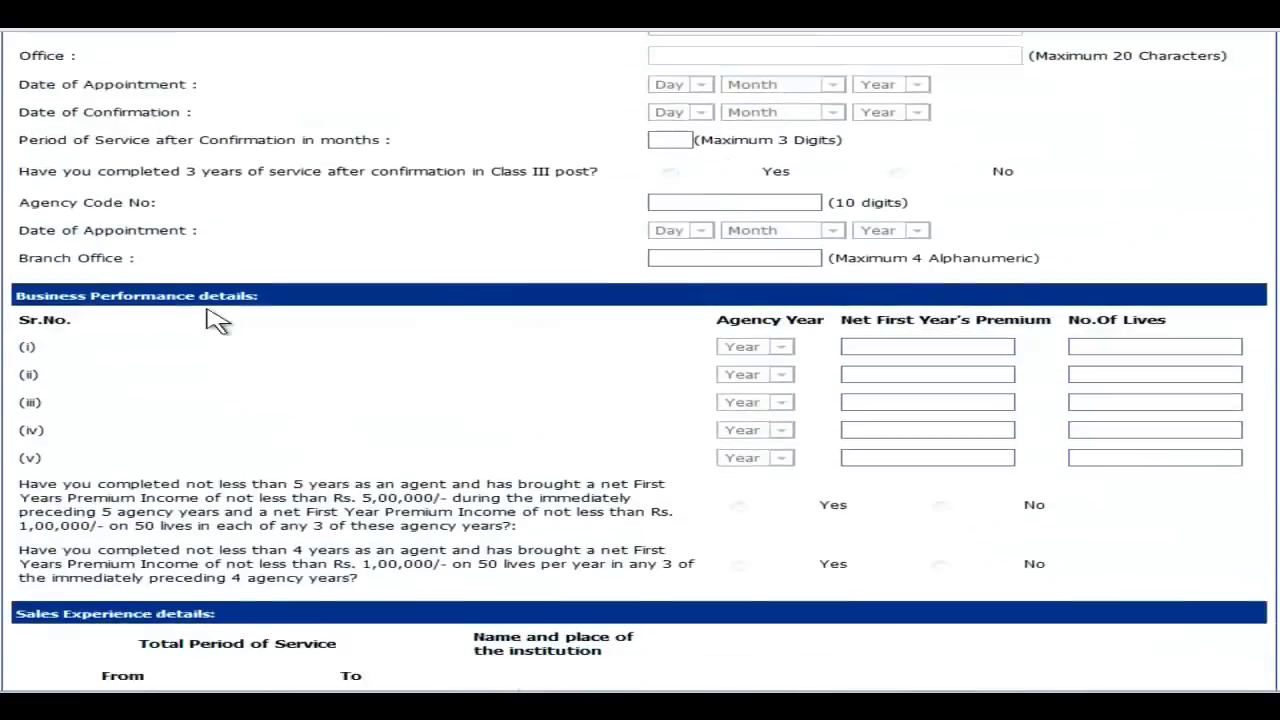
scroll(216, 320, "down", 1)
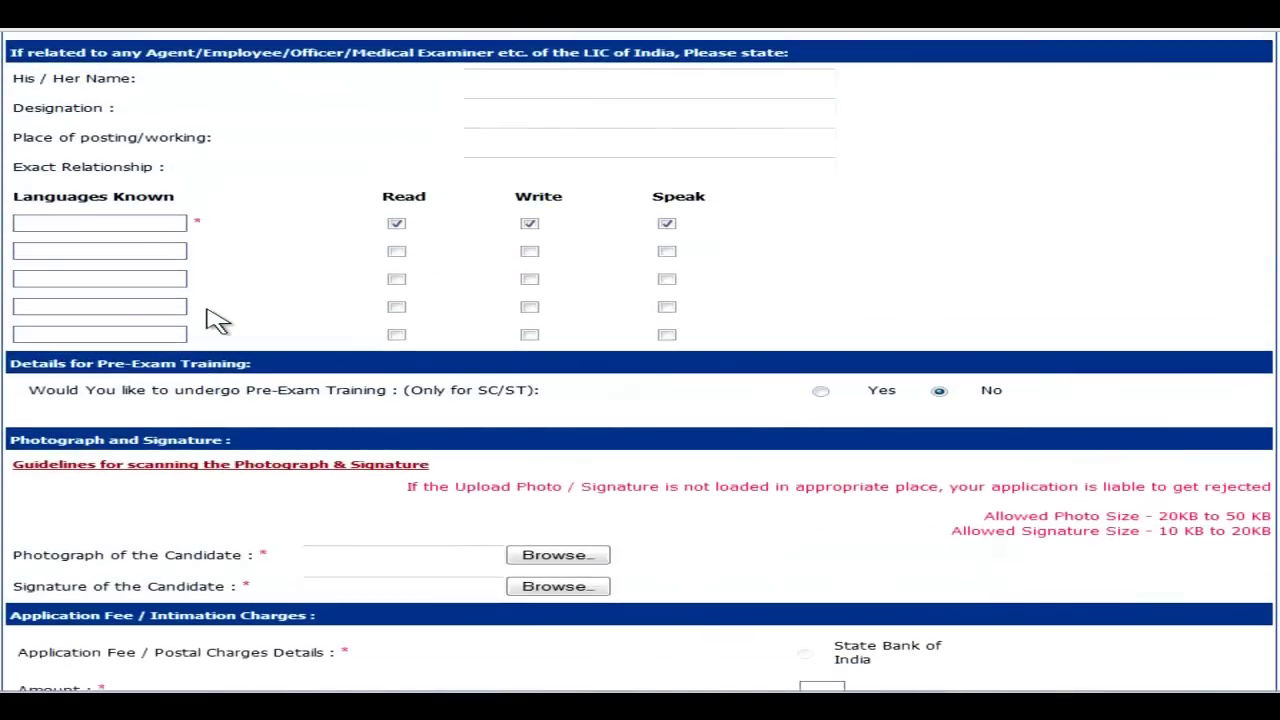
Examine the candidate photograph and signature upload fields, the application fee details and the security code, then look back over the preceding sections
scroll(320, 557, "down", 2)
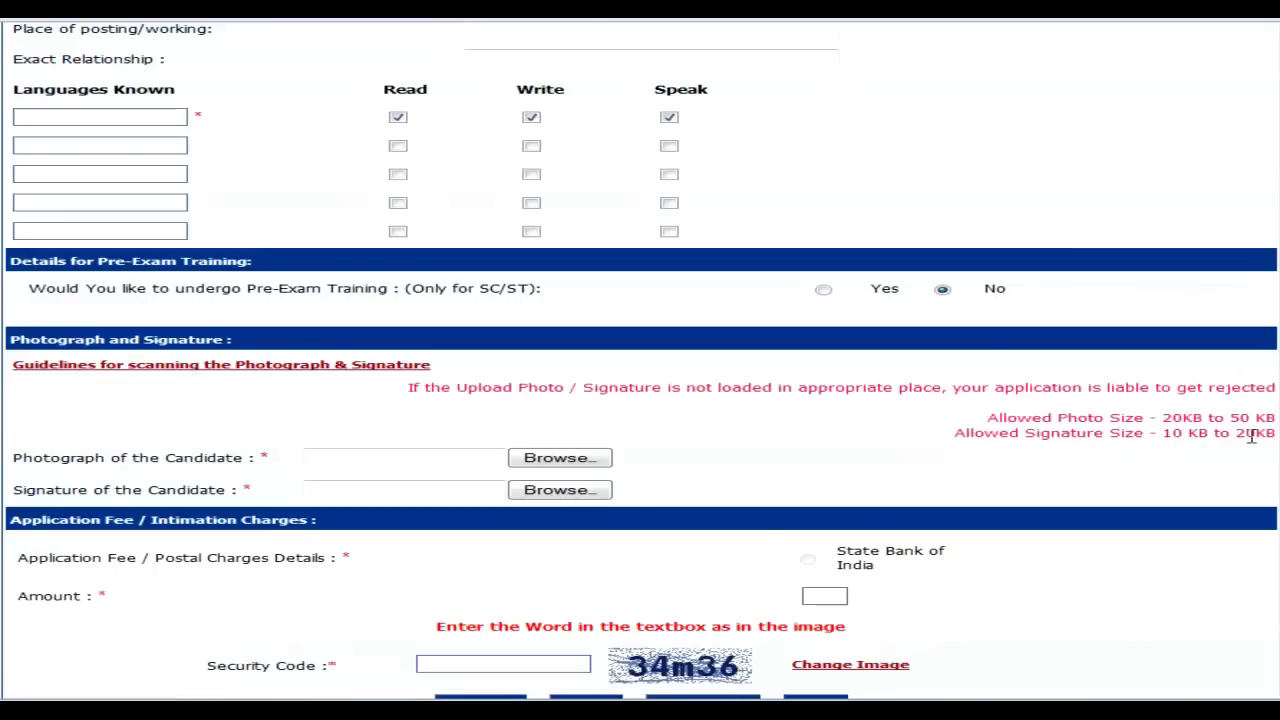
left_click(349, 464)
scroll(349, 470, "down", 1)
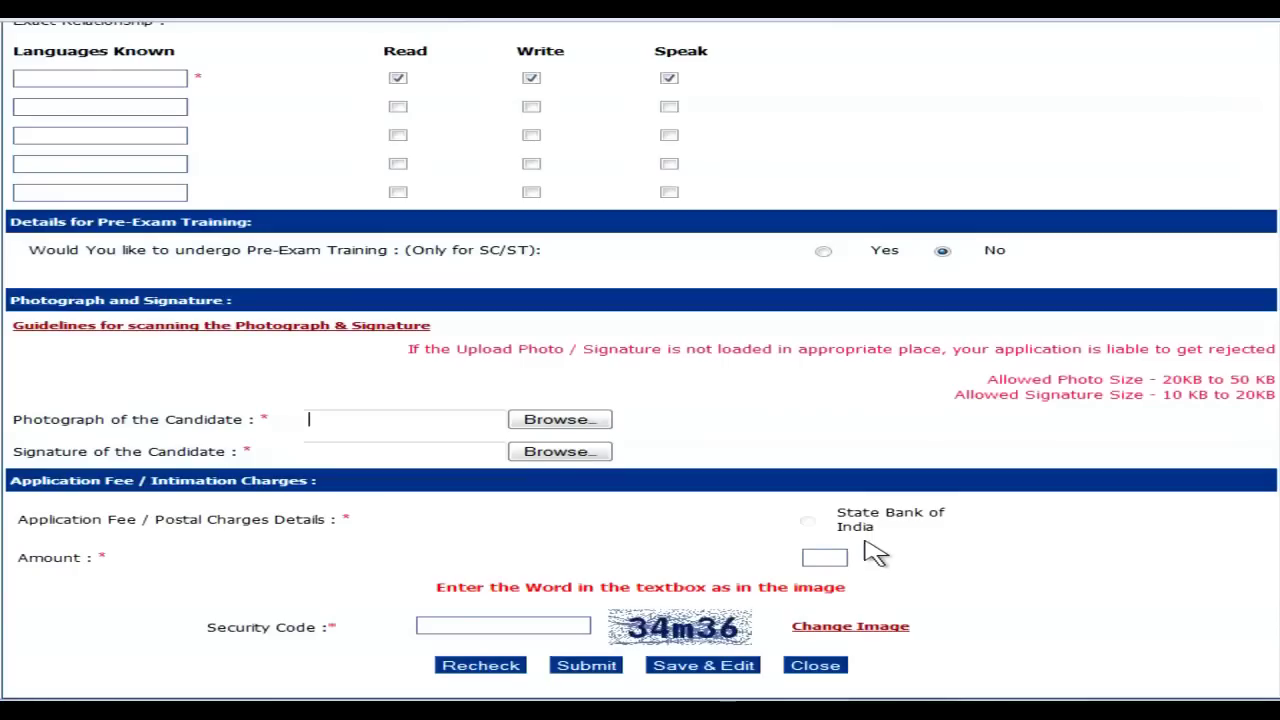
scroll(340, 548, "up", 5)
scroll(340, 548, "up", 5)
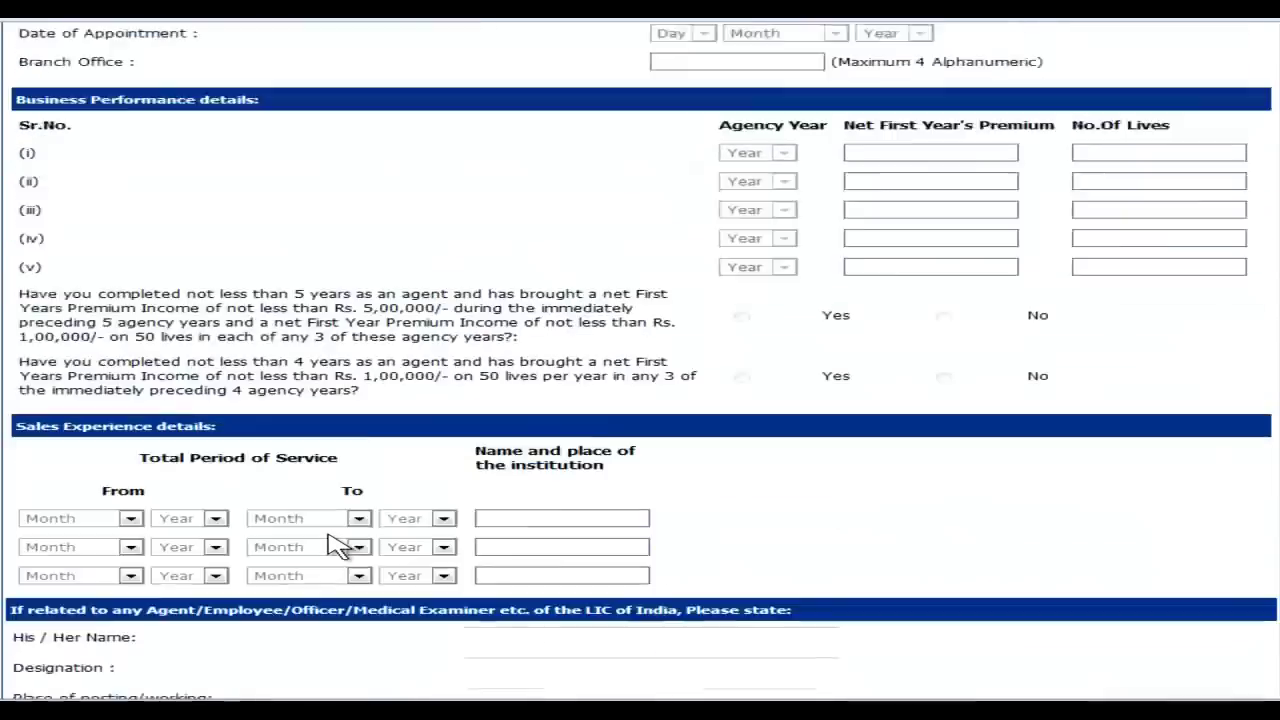
scroll(340, 548, "down", 9)
scroll(340, 548, "down", 1)
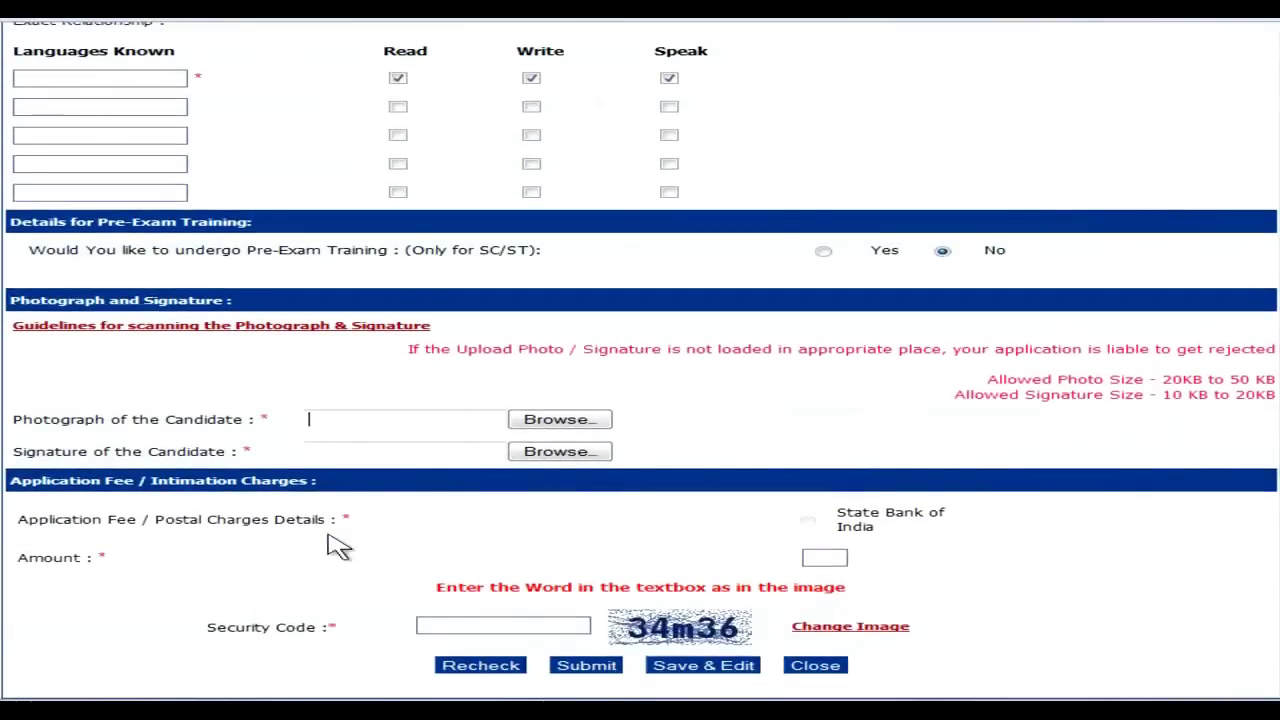